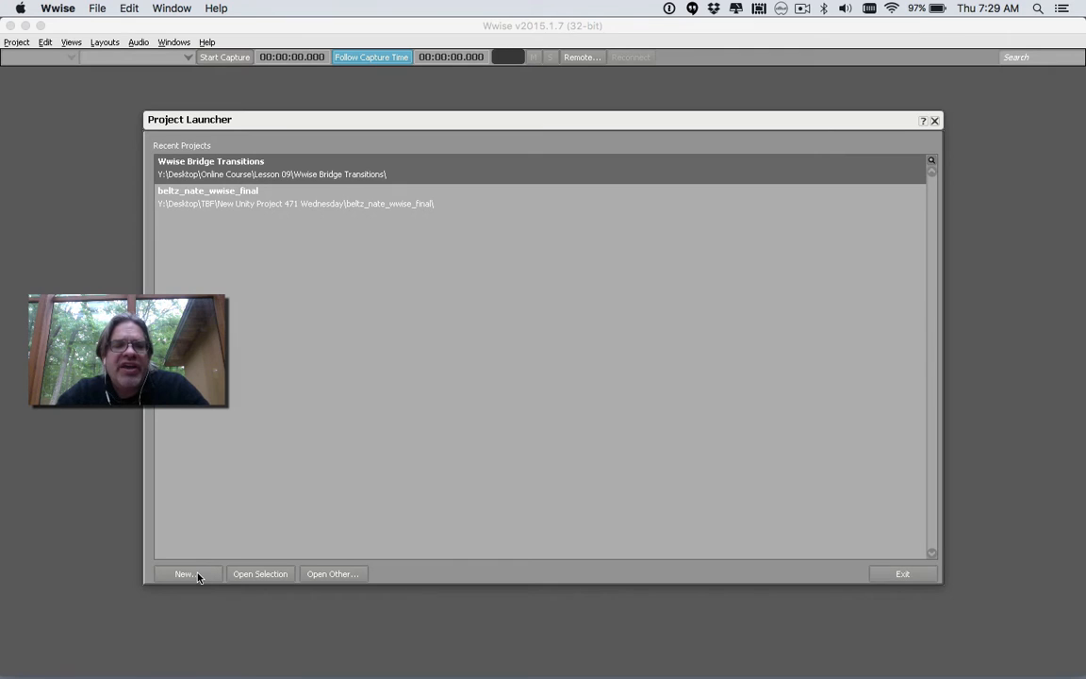
- Create a project named "WWise Layers RTPC" with no asset groups imported, and dismiss the License Manager
left_click(185, 574)
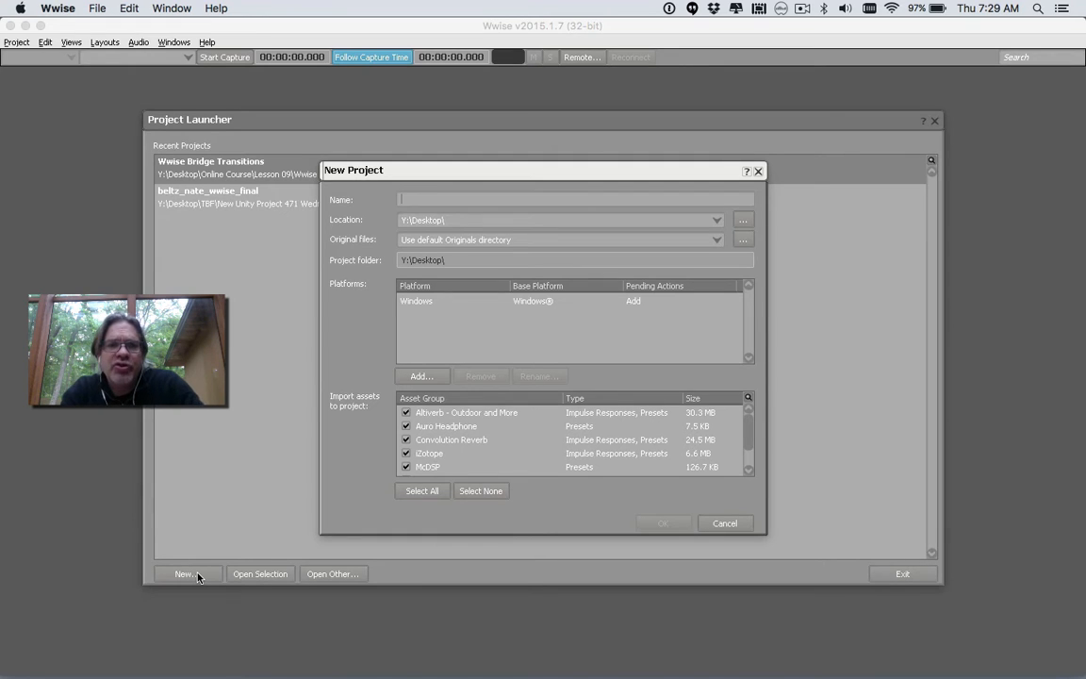
type("WWise L")
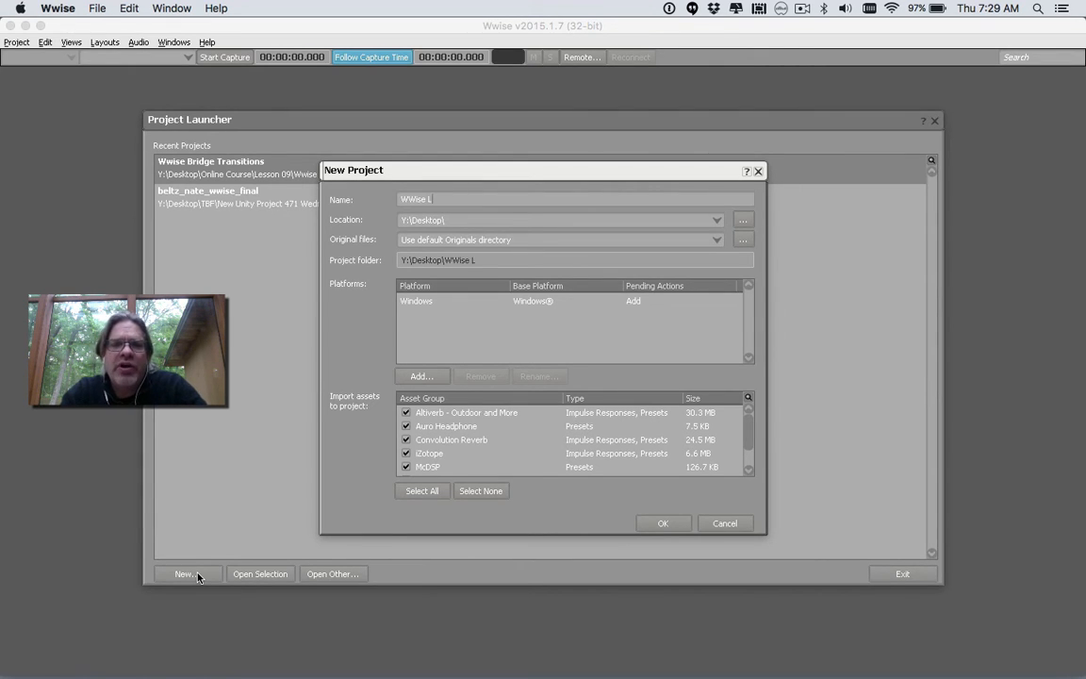
type("ayers")
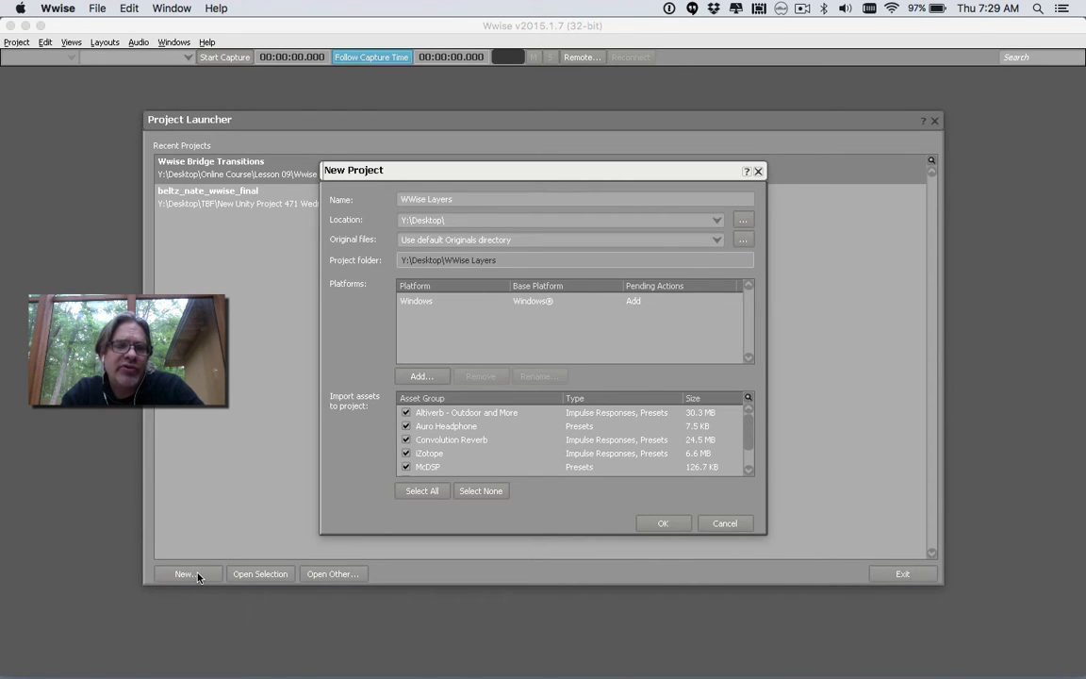
type(" Rptc")
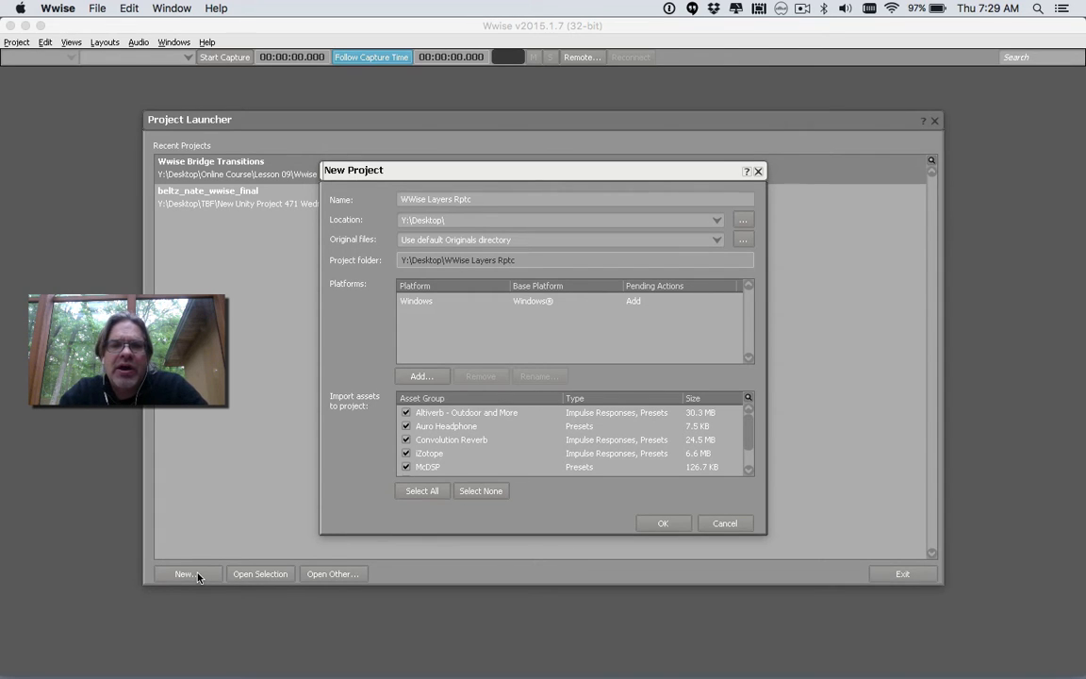
key("BackSpace")
key("BackSpace")
key("BackSpace")
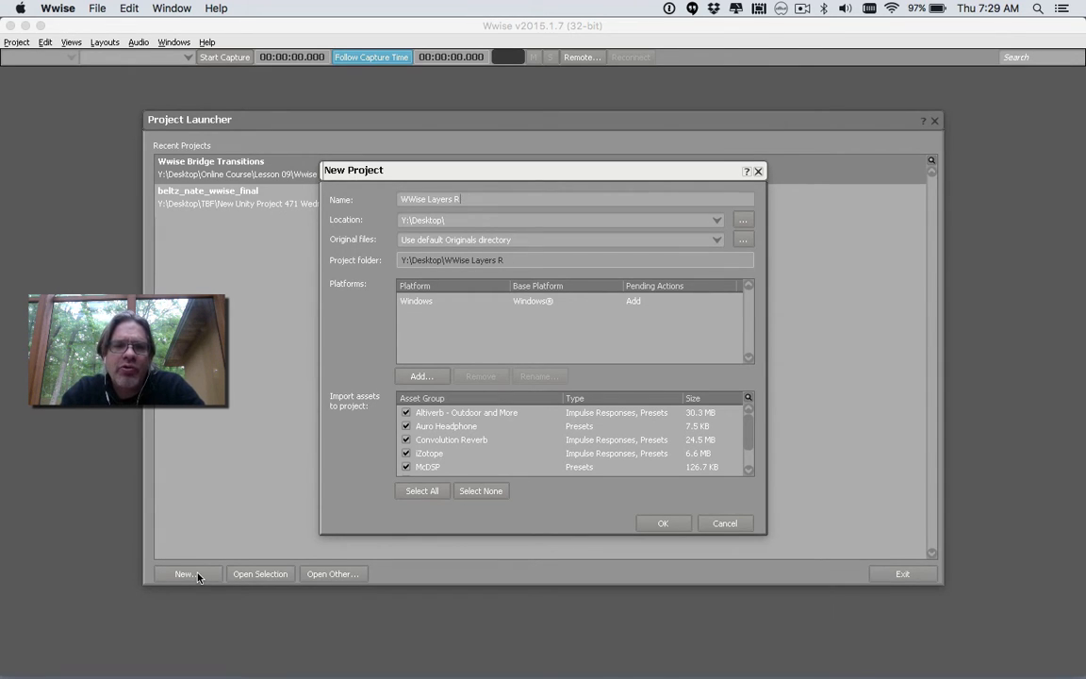
type("TPC")
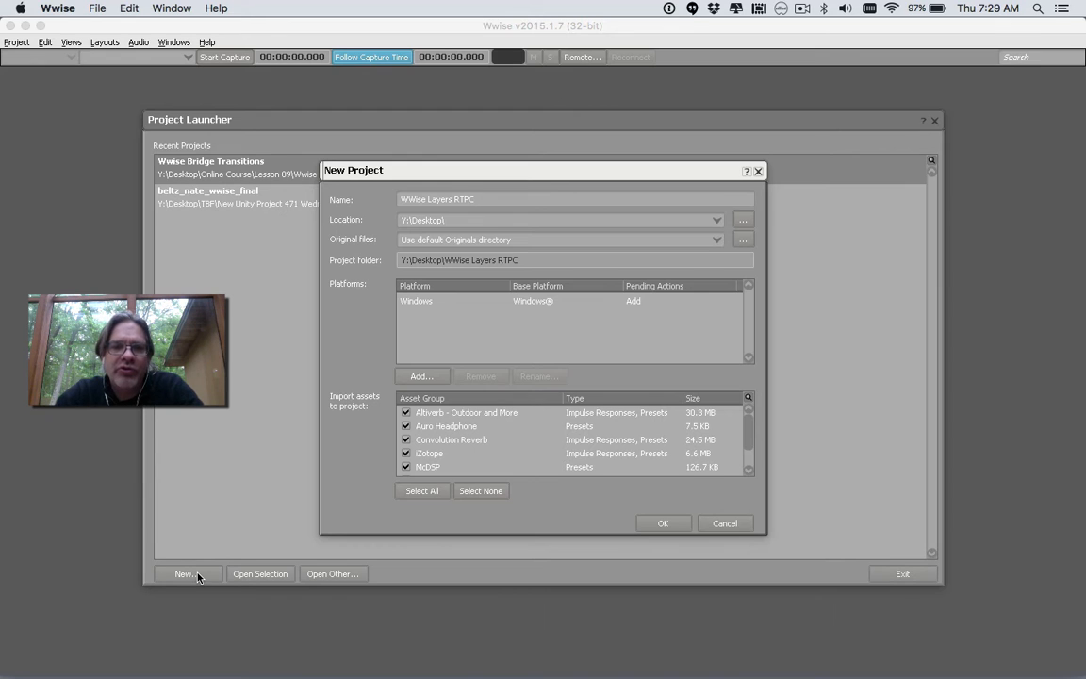
left_click(480, 491)
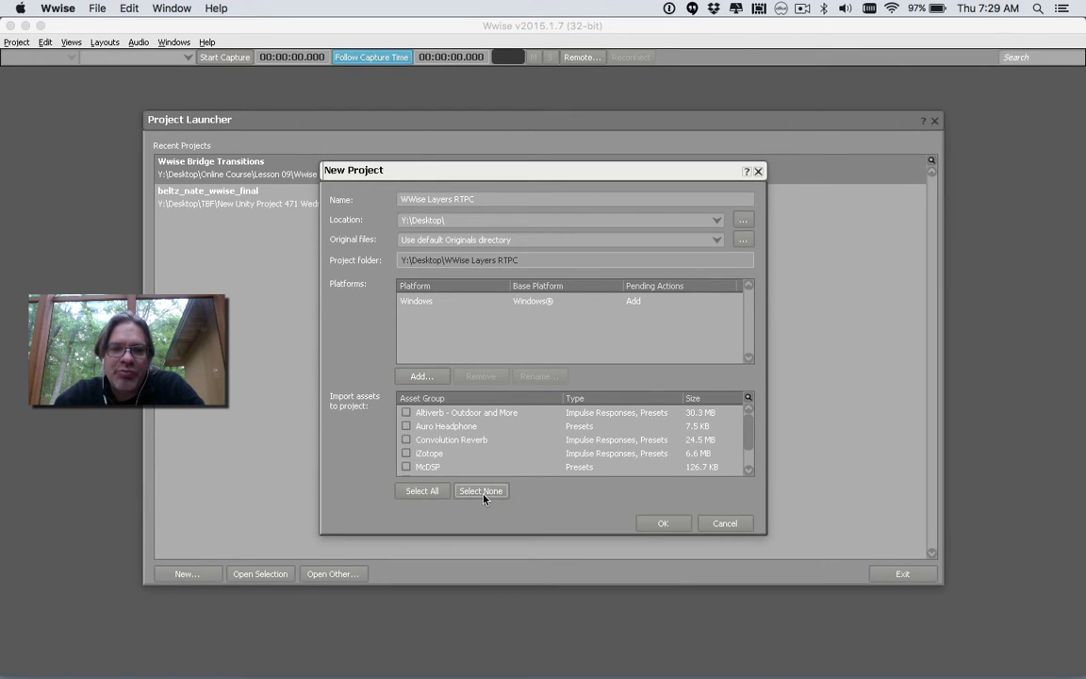
left_click(657, 525)
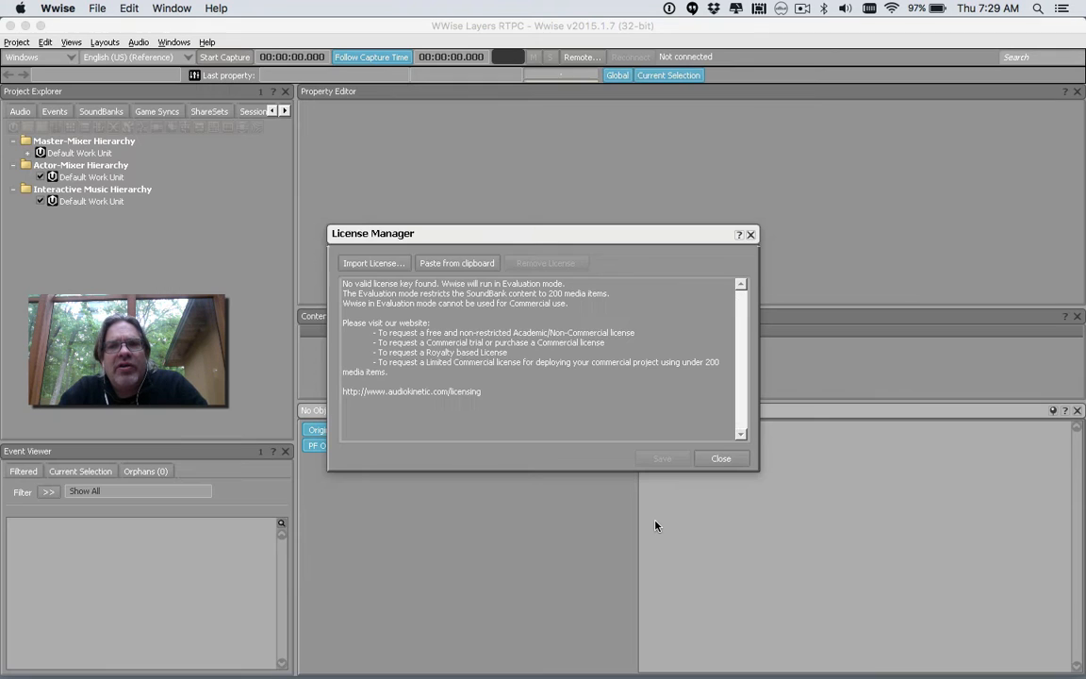
left_click(721, 459)
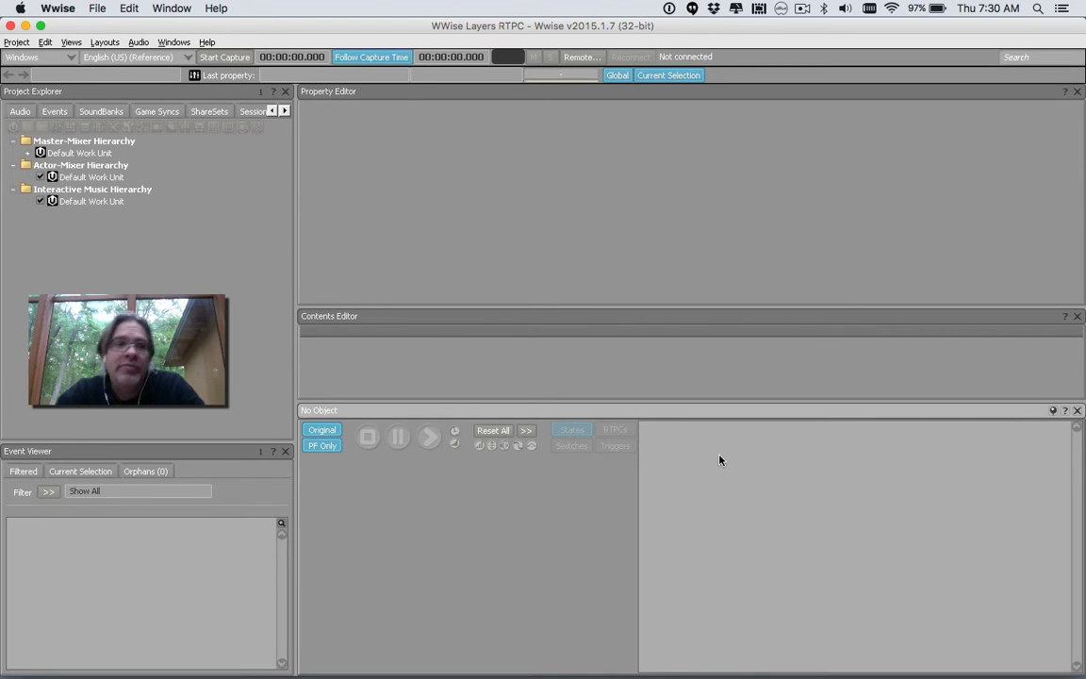
- Import mx_layer_1.wav from Finder's raw materials folder as a music segment in the Interactive Music Hierarchy's Default Work Unit, and expand that unit
key("super+Tab")
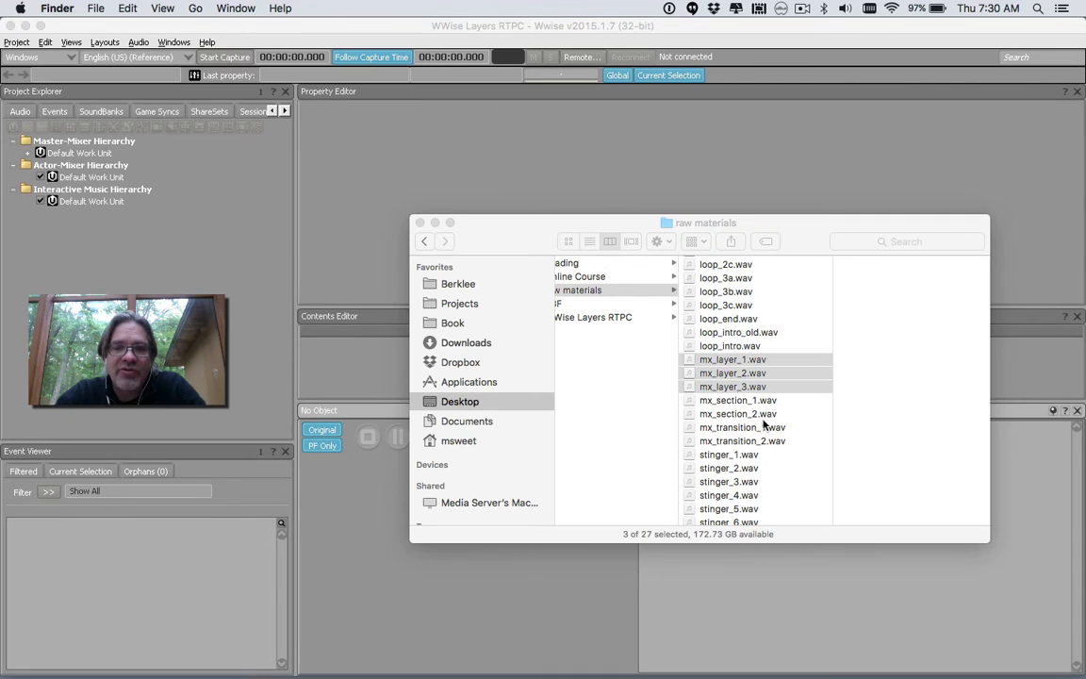
left_click(755, 415)
left_click(753, 360)
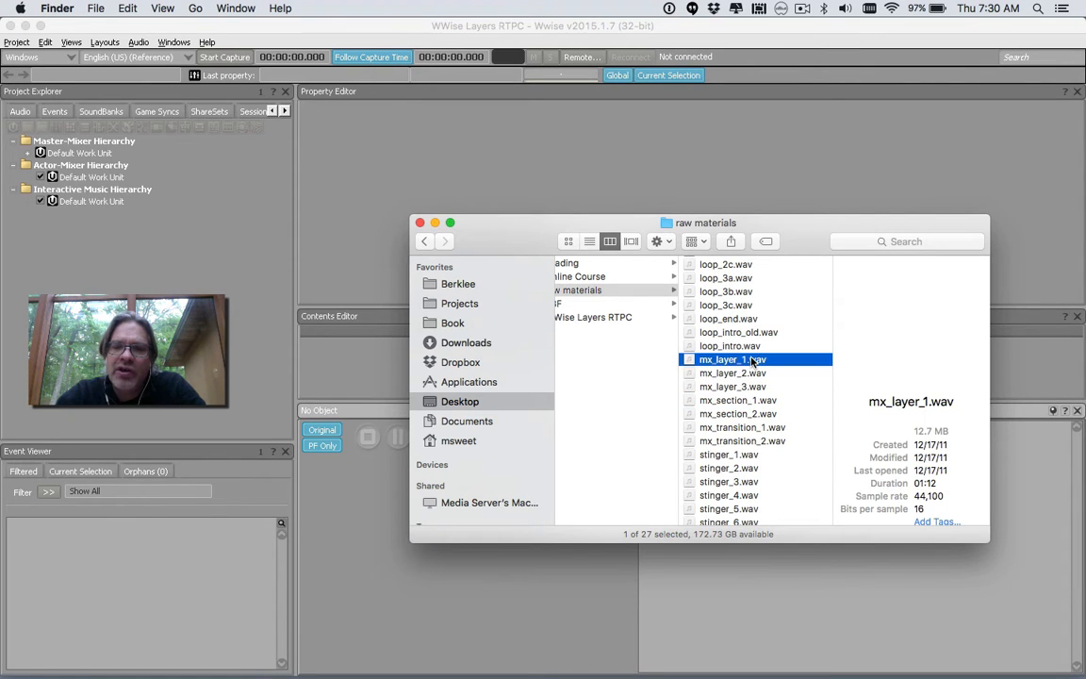
left_click_drag(753, 360, 108, 205)
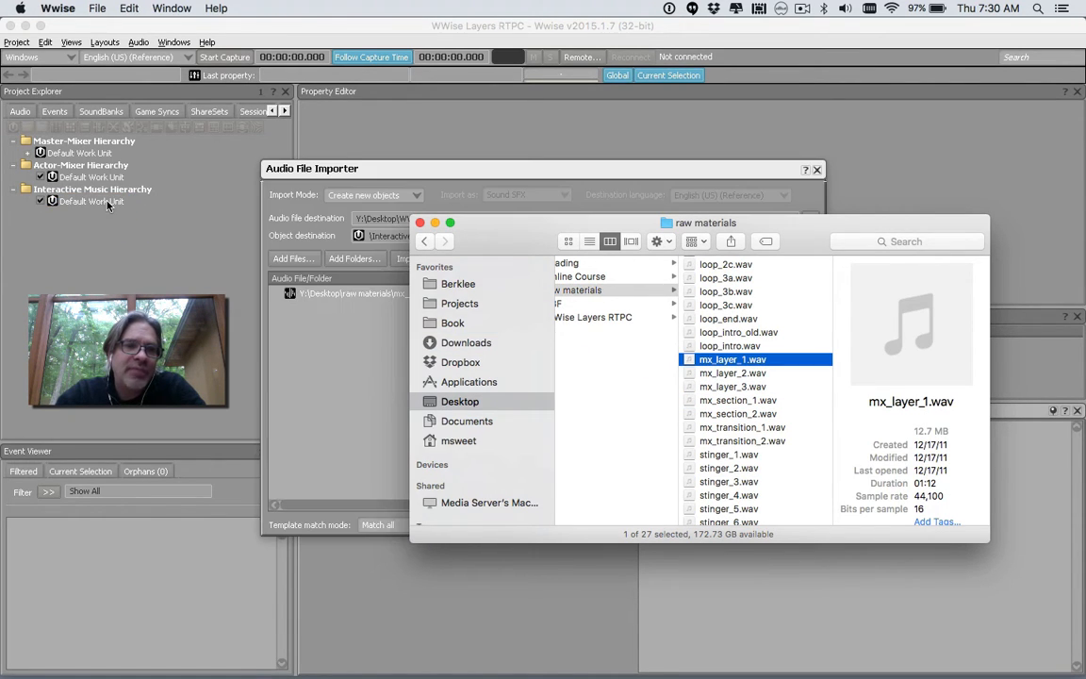
left_click(358, 383)
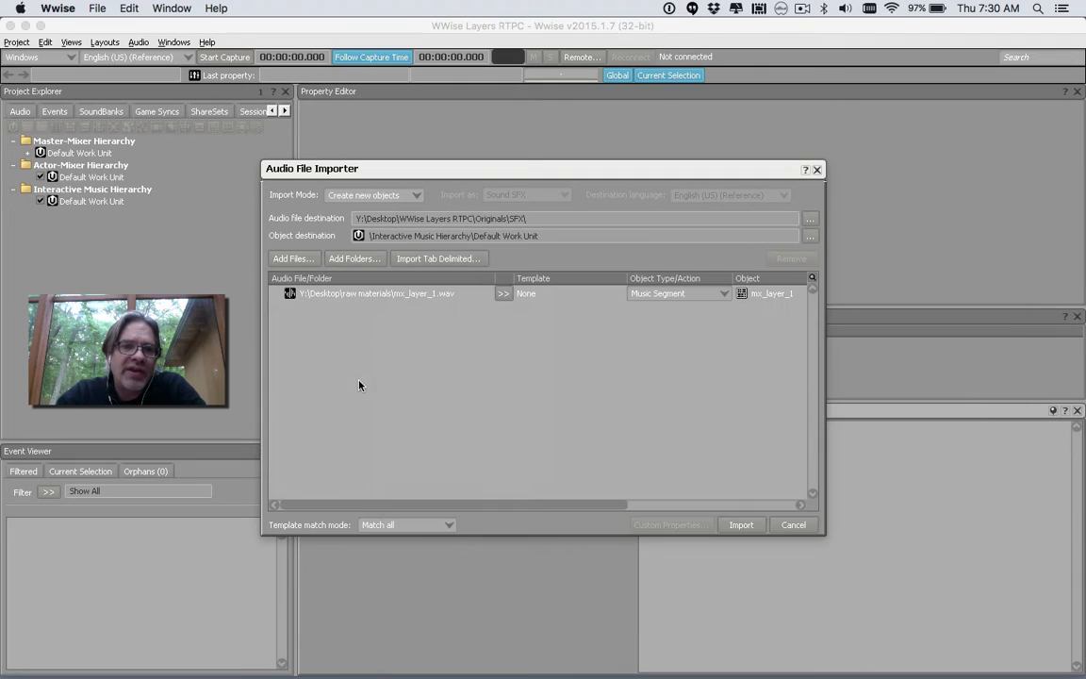
left_click(731, 521)
left_click(28, 201)
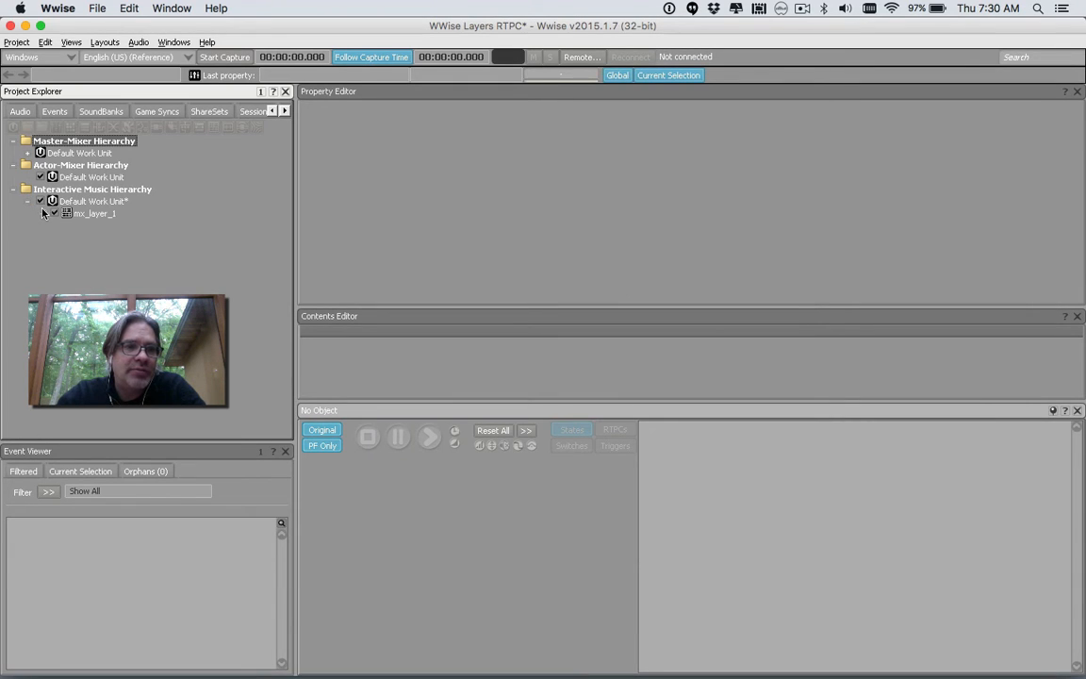
- Show the mx_layer_1 segment in the layout that contains the Music Segment Editor
left_click(69, 215)
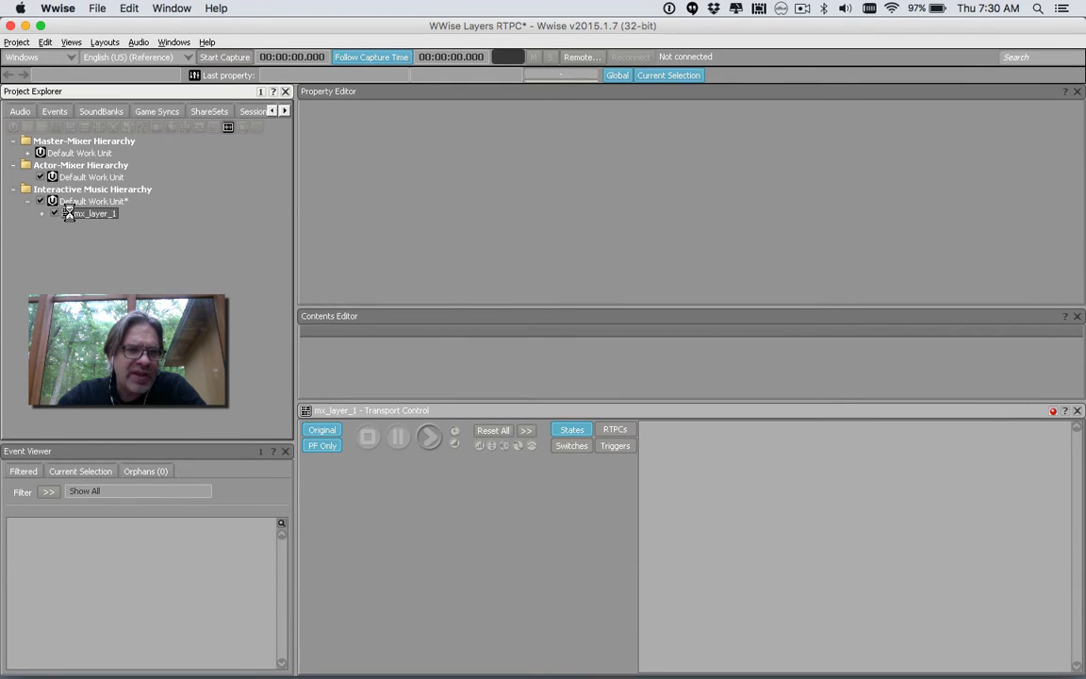
left_click(104, 42)
left_click(132, 121)
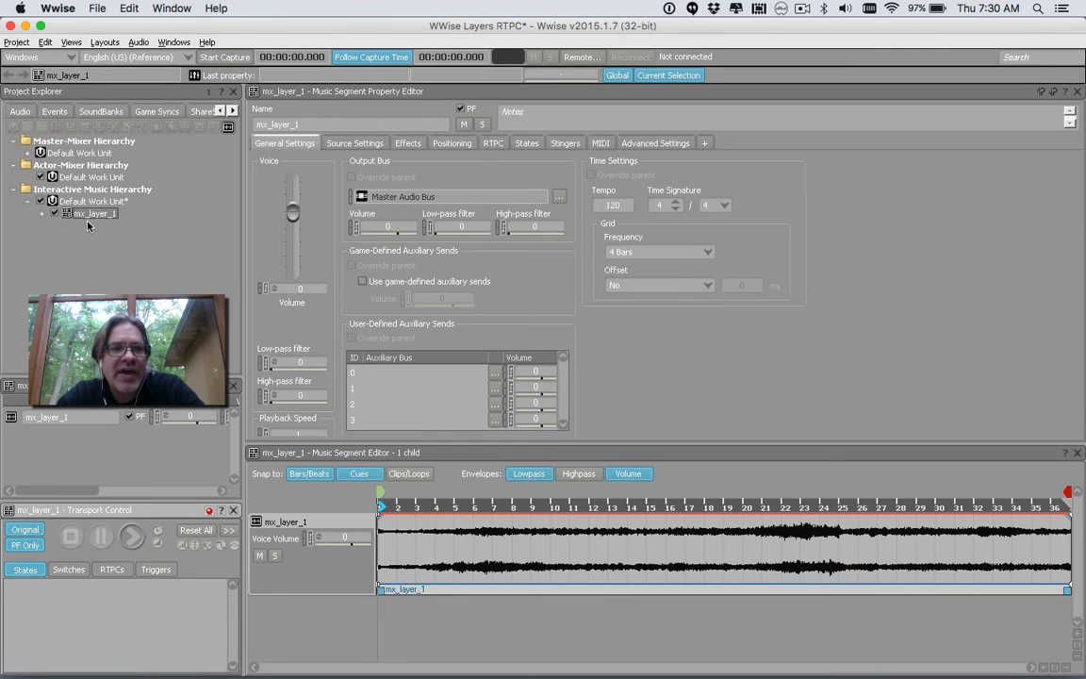
- Rename the mx_layer_1 music segment to "layered_music_segment"
left_click(312, 123)
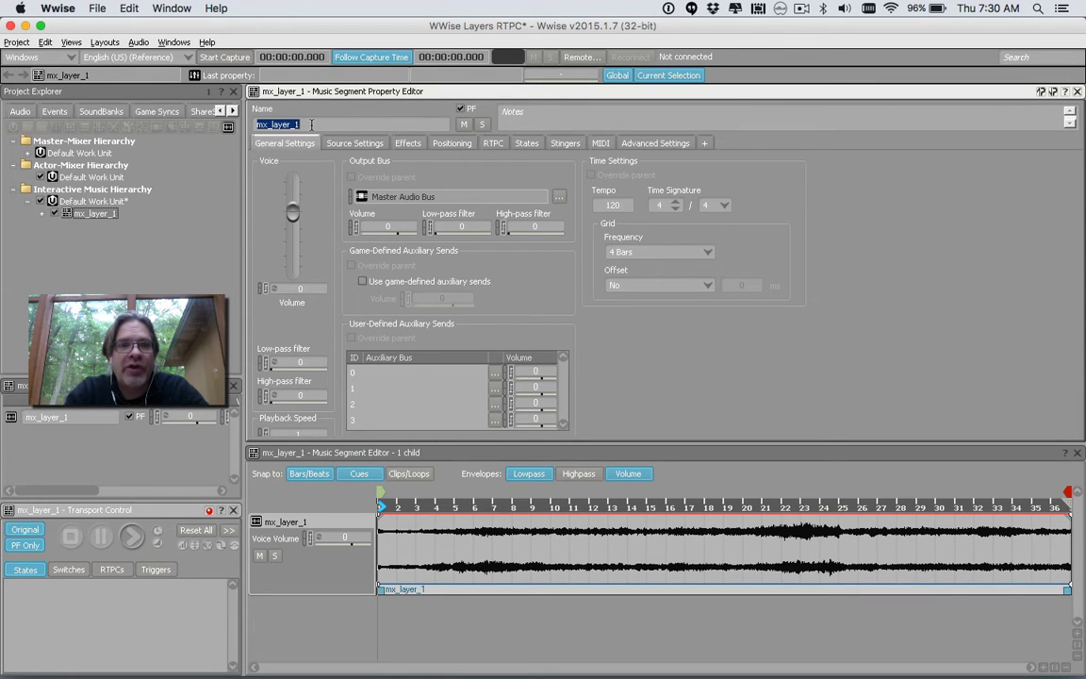
type("layered")
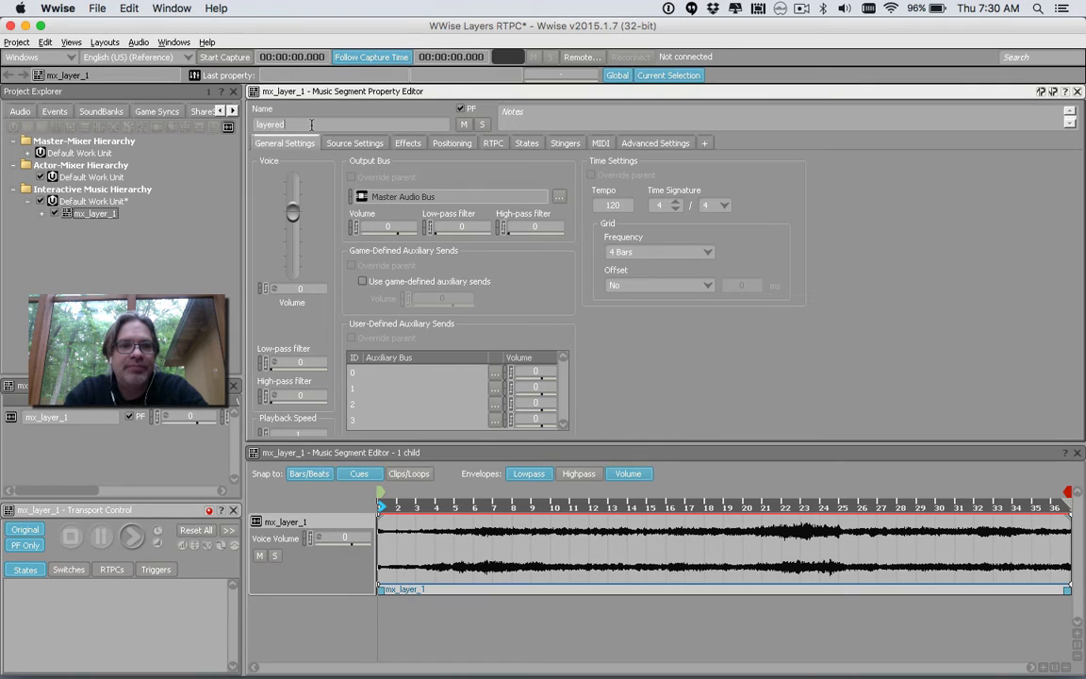
type("_music")
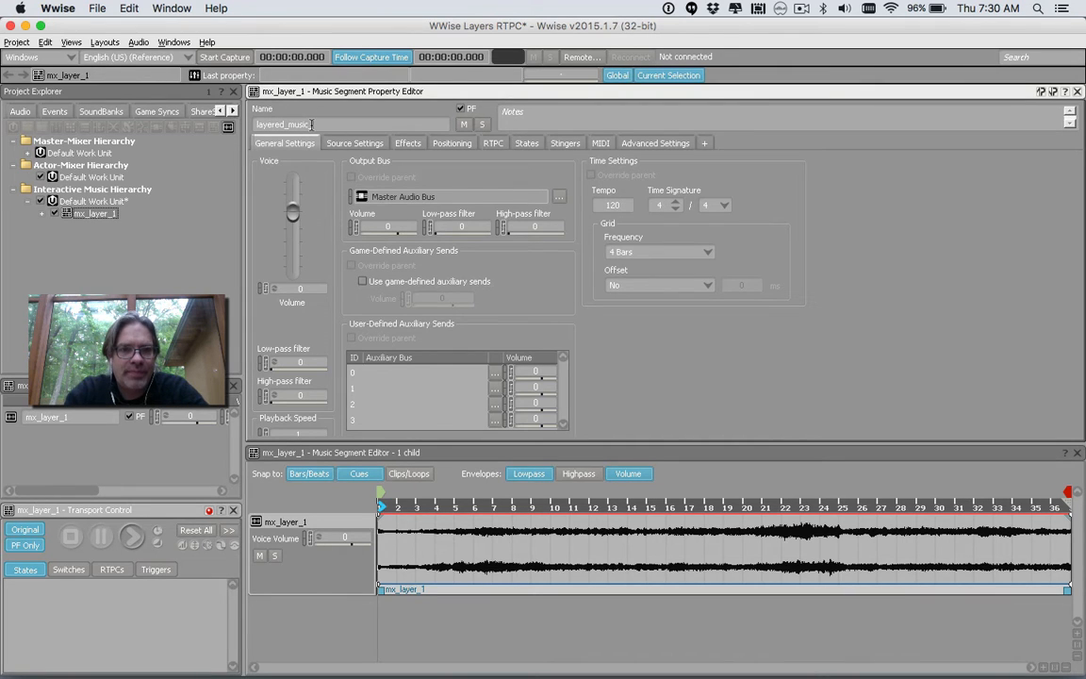
type("_segment")
key("Return")
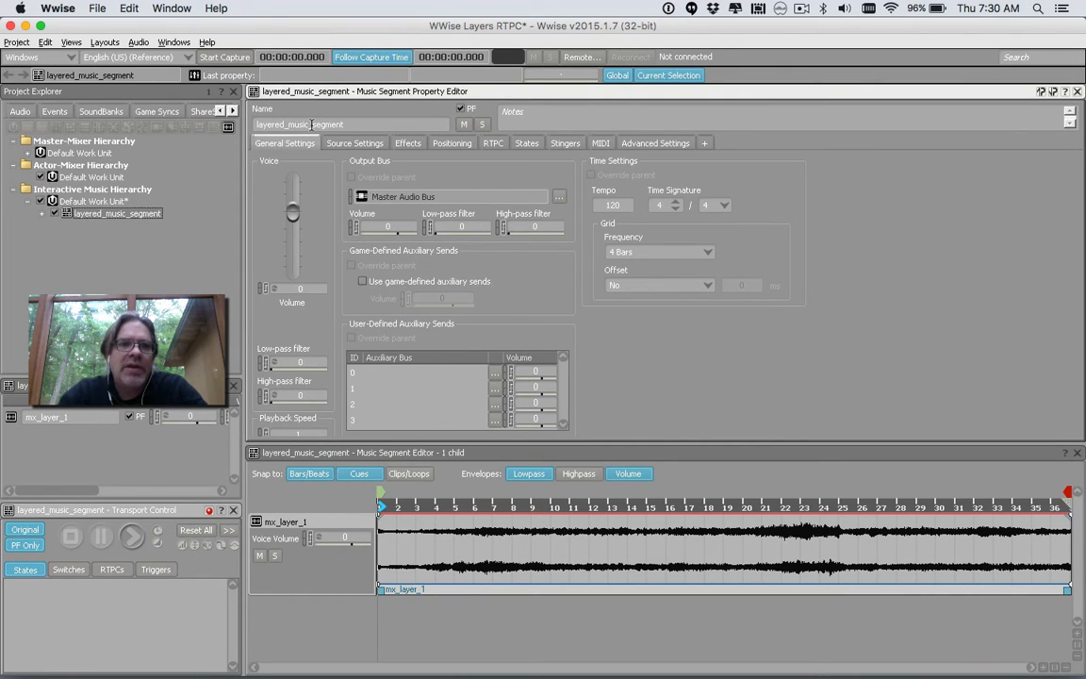
- Import mx_layer_2.wav from Finder as a music track in layered_music_segment, and enlarge the Music Segment Editor
key("super+Tab")
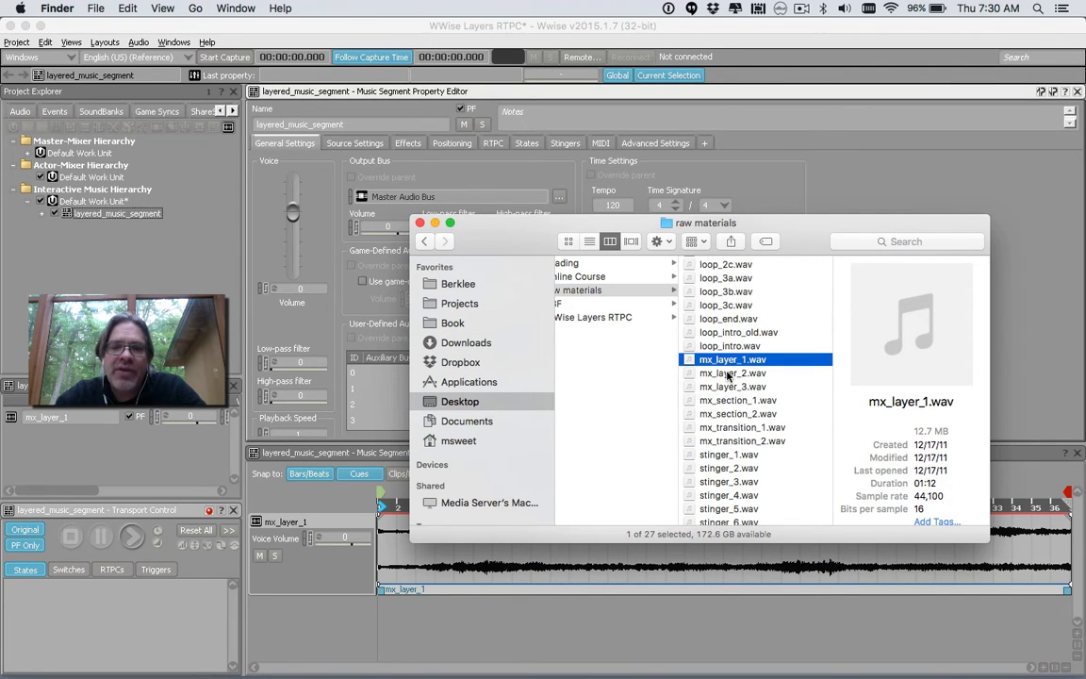
left_click_drag(728, 376, 127, 218)
left_click(295, 388)
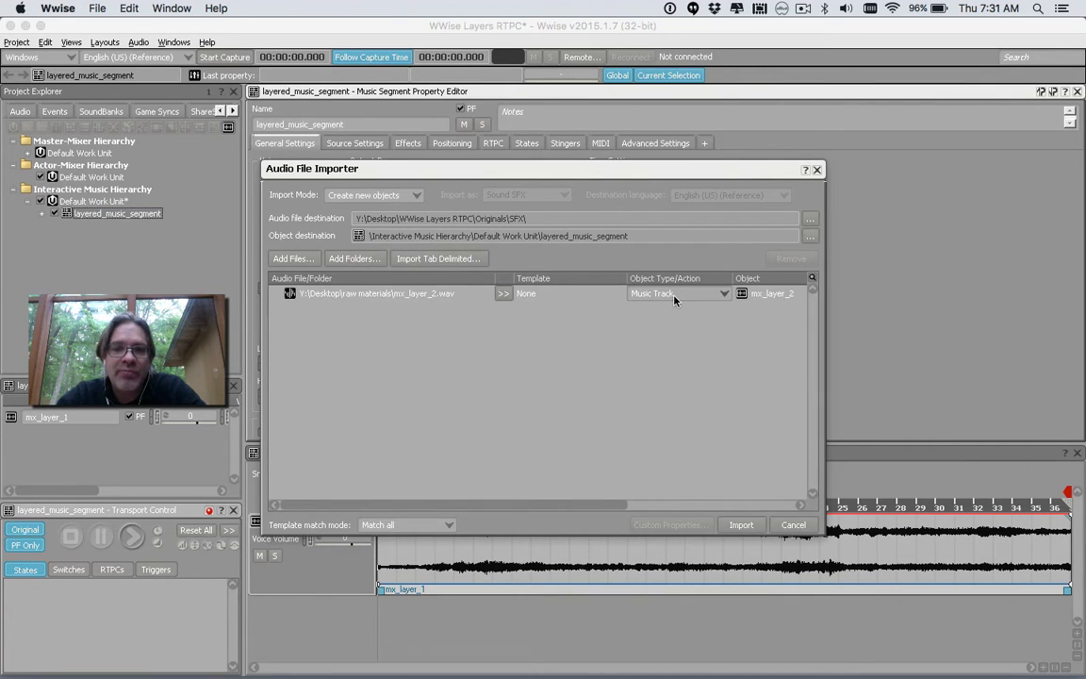
left_click(740, 525)
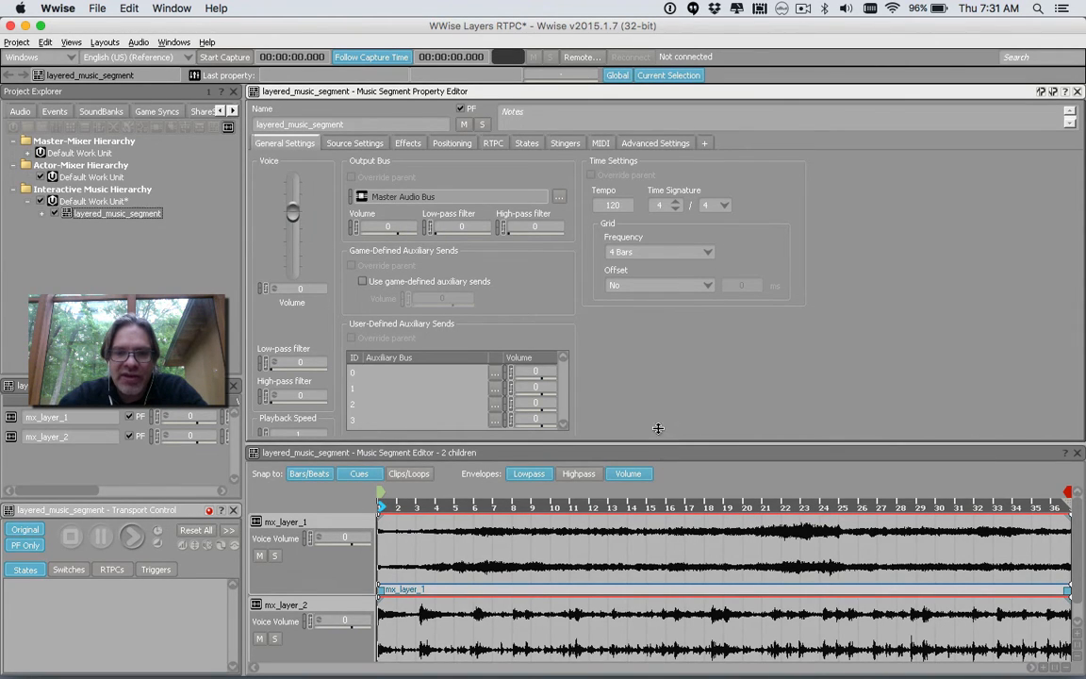
left_click_drag(659, 441, 658, 367)
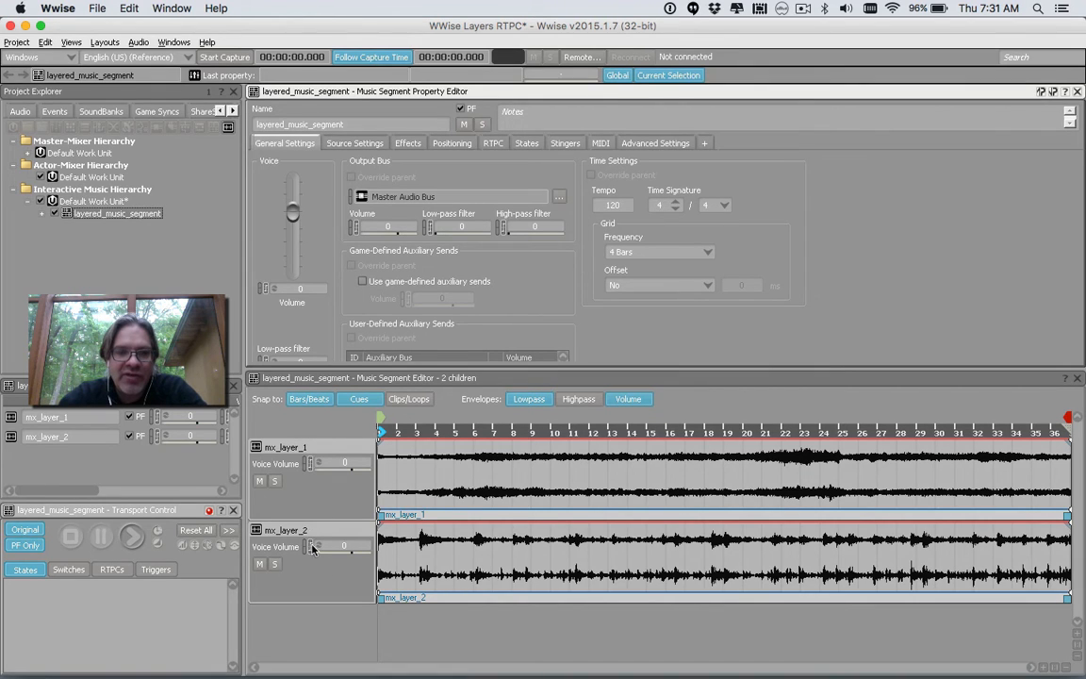
- Import mx_layer_3.wav from Finder's raw materials folder as another music track in layered_music_segment
key("super+Tab")
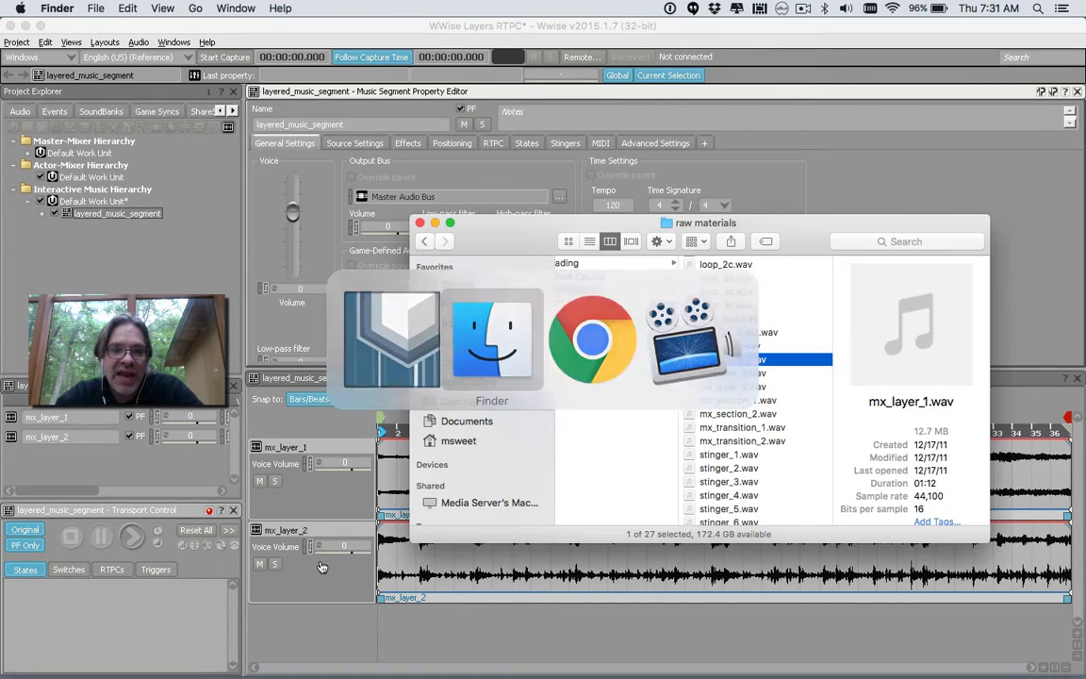
left_click(727, 387)
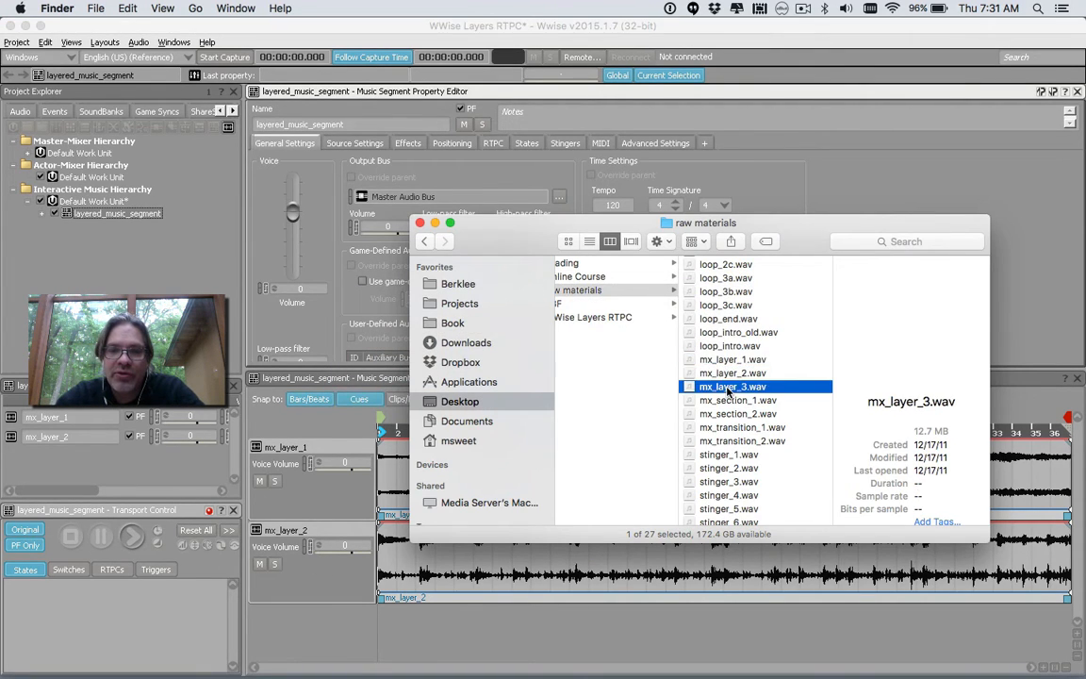
left_click_drag(728, 386, 95, 200)
left_click(280, 318)
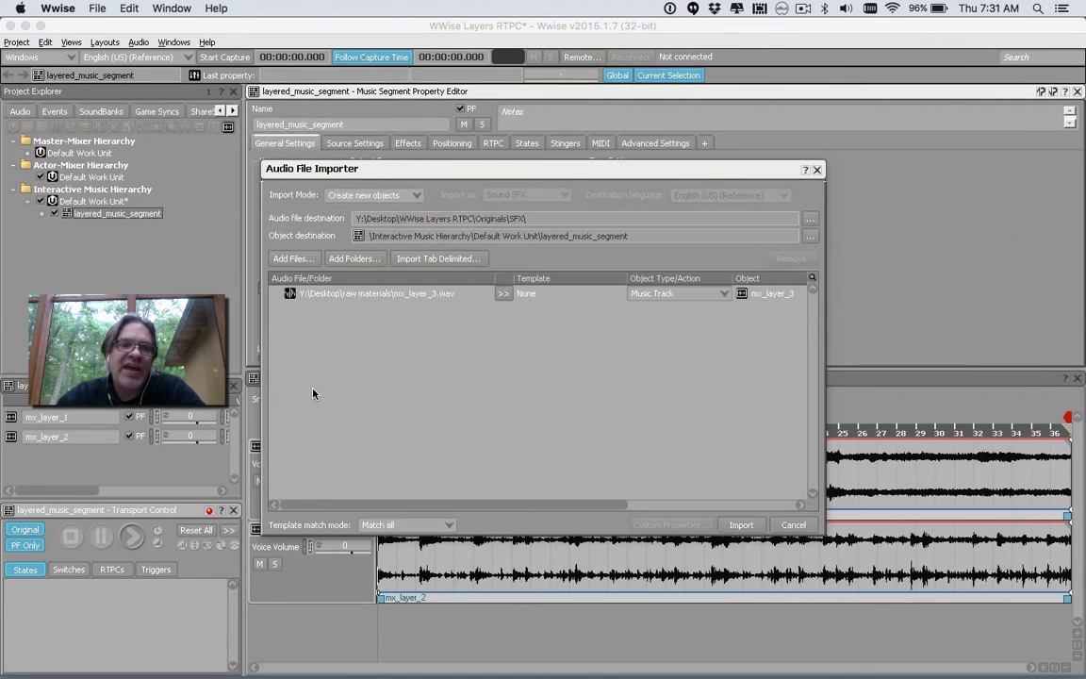
left_click(741, 524)
scroll(603, 584, "down", 1)
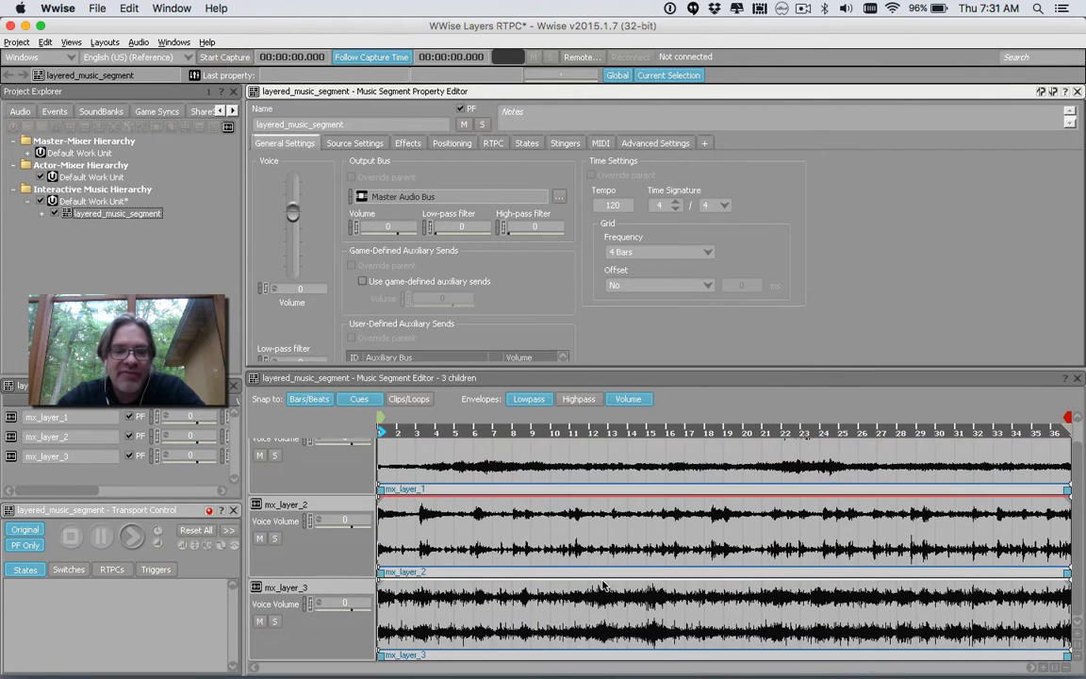
scroll(604, 584, "up", 1)
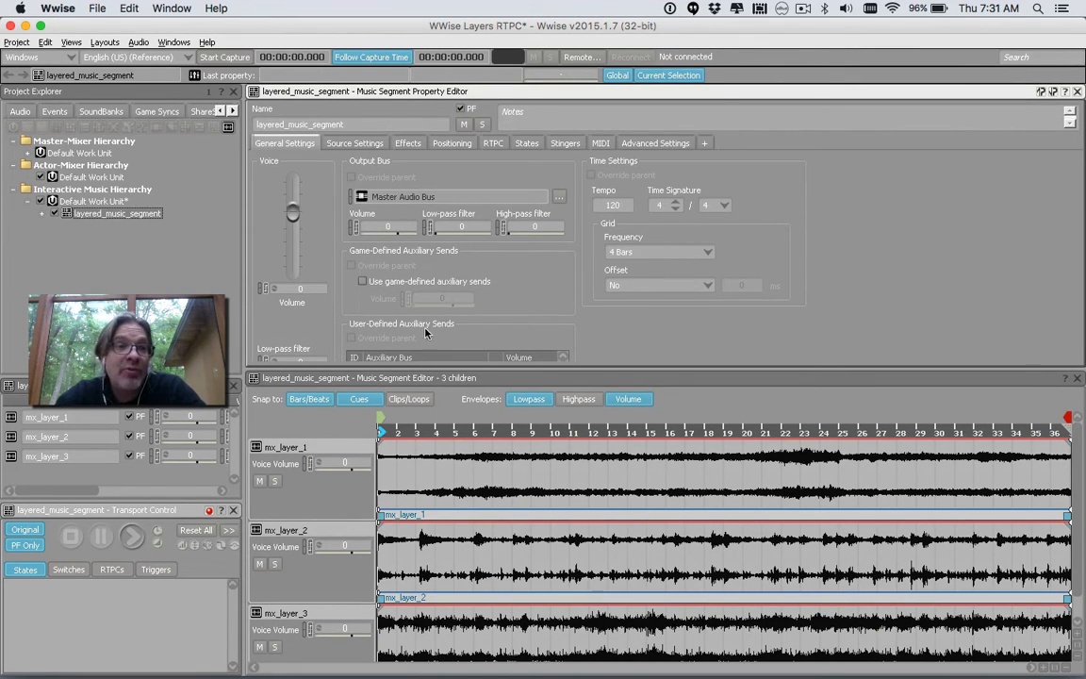
- Create a game parameter named "Distance_To_Enemies" in the Game Parameters Default Work Unit
left_click(170, 114)
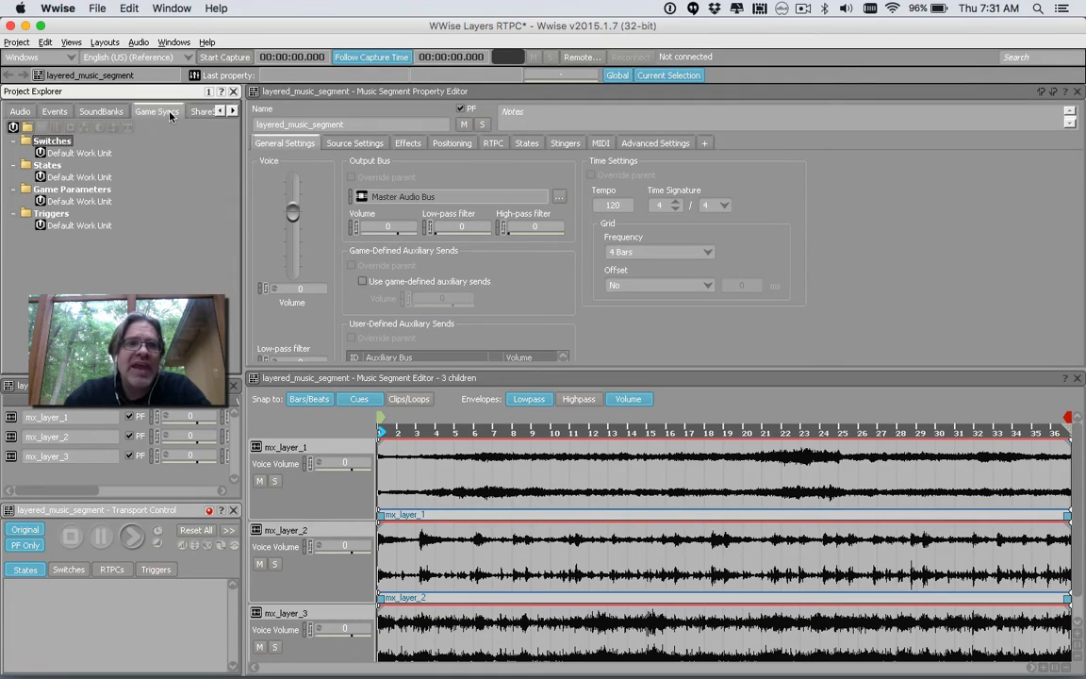
left_click(43, 201)
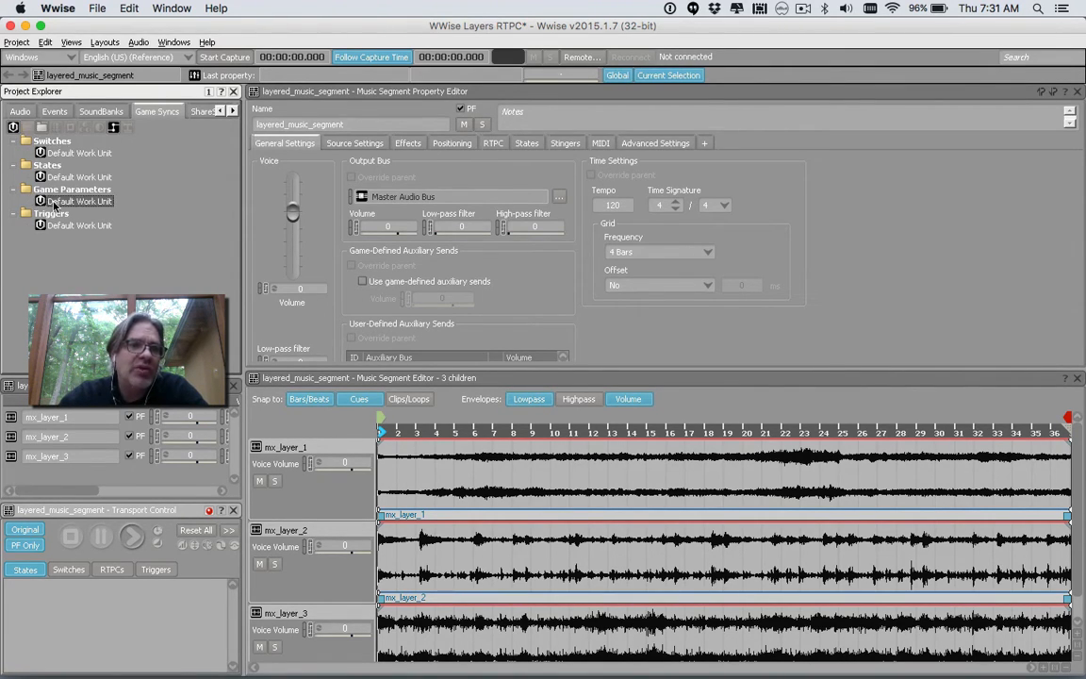
right_click(54, 205)
mouse_move(76, 210)
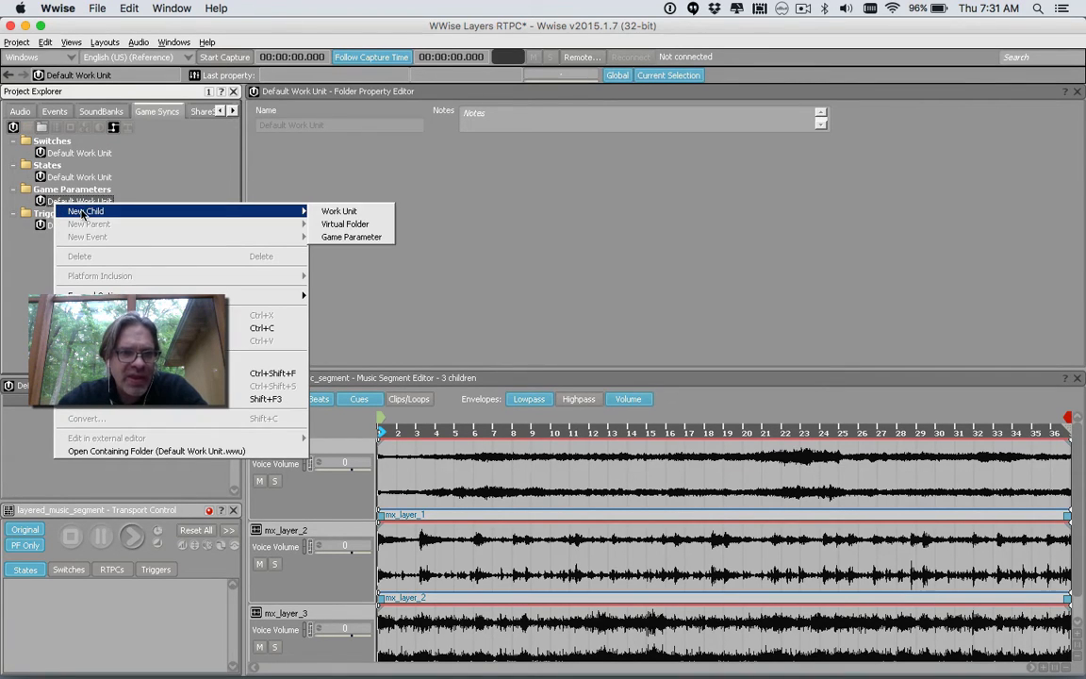
left_click(351, 236)
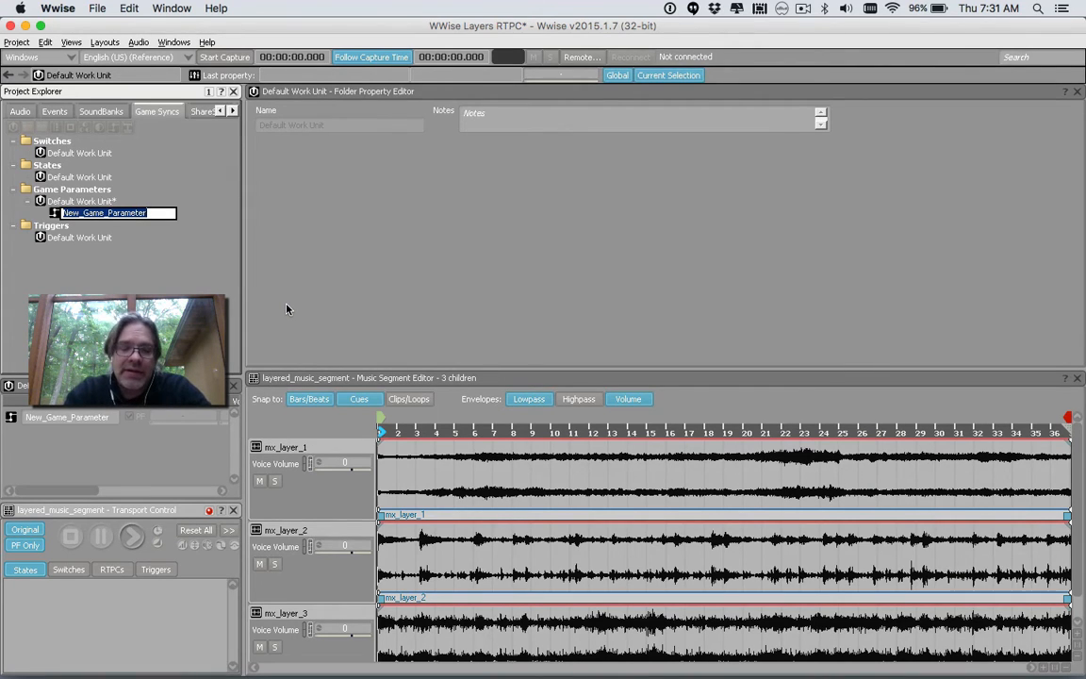
type("Distanc")
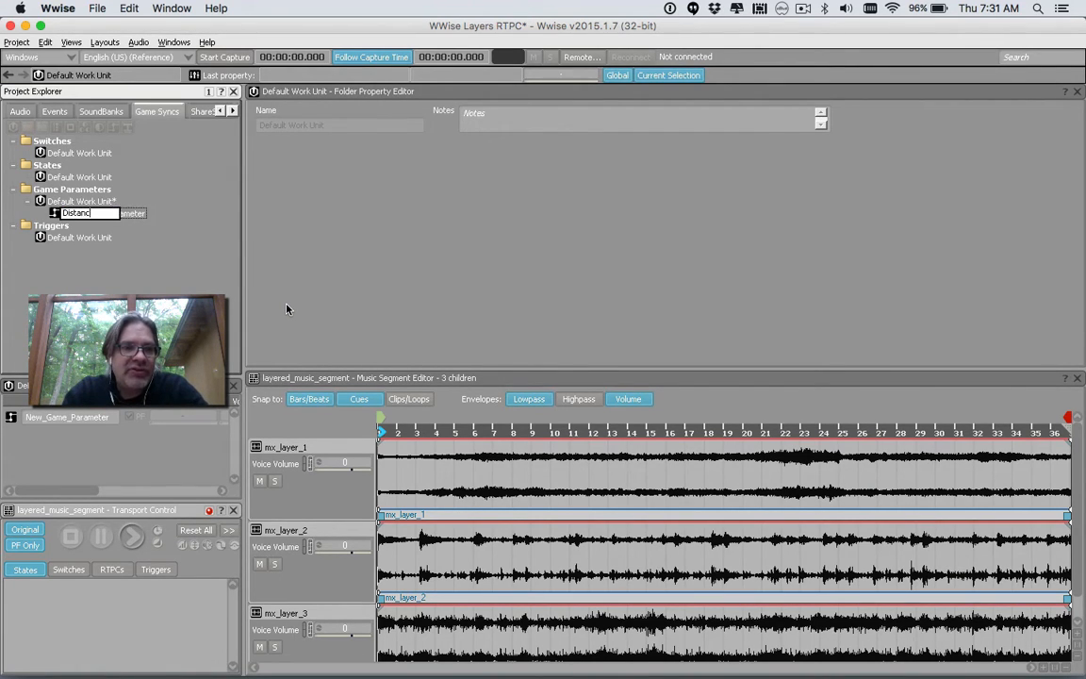
type("e_To_Enemies")
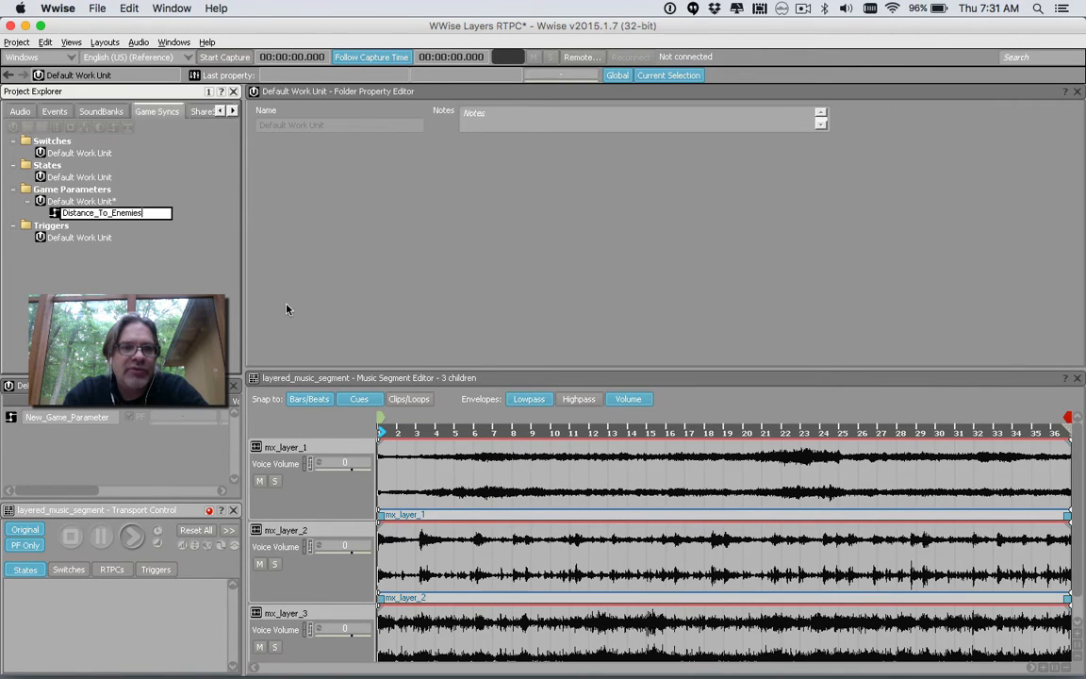
key("Return")
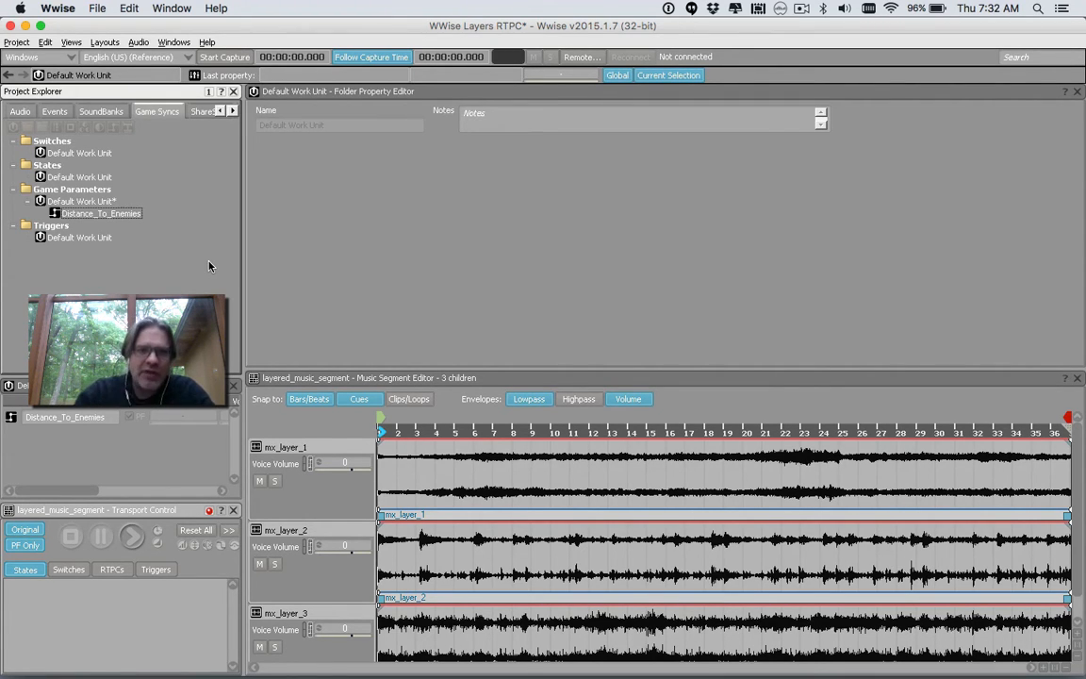
- Set the default value of the Distance_To_Enemies game parameter to 100
left_click(100, 203)
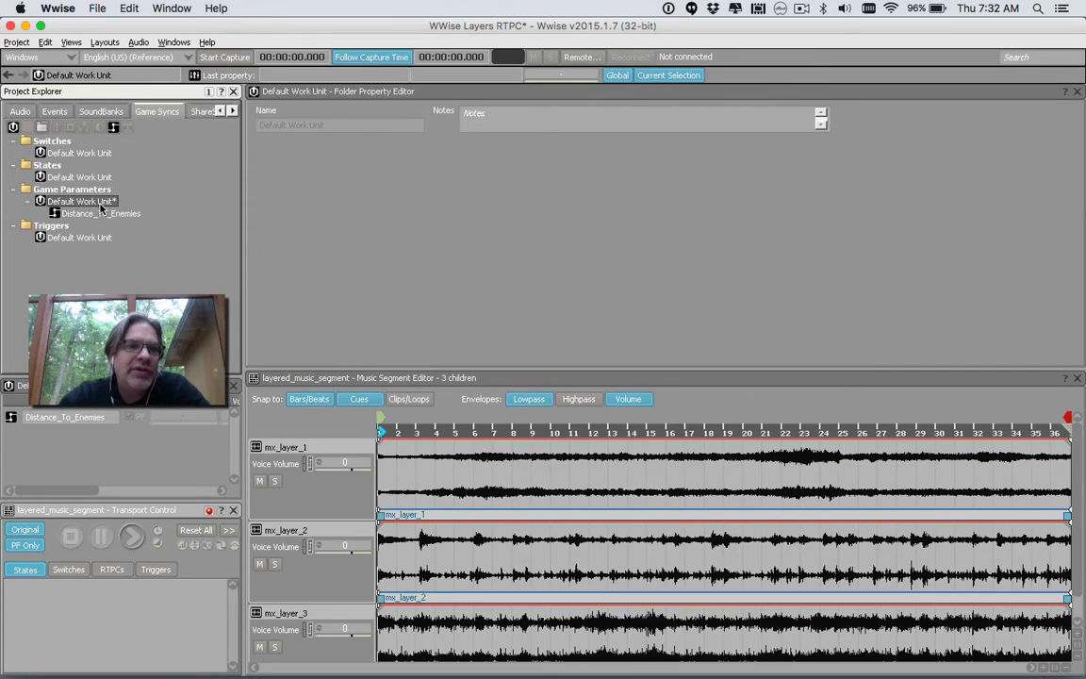
left_click(100, 213)
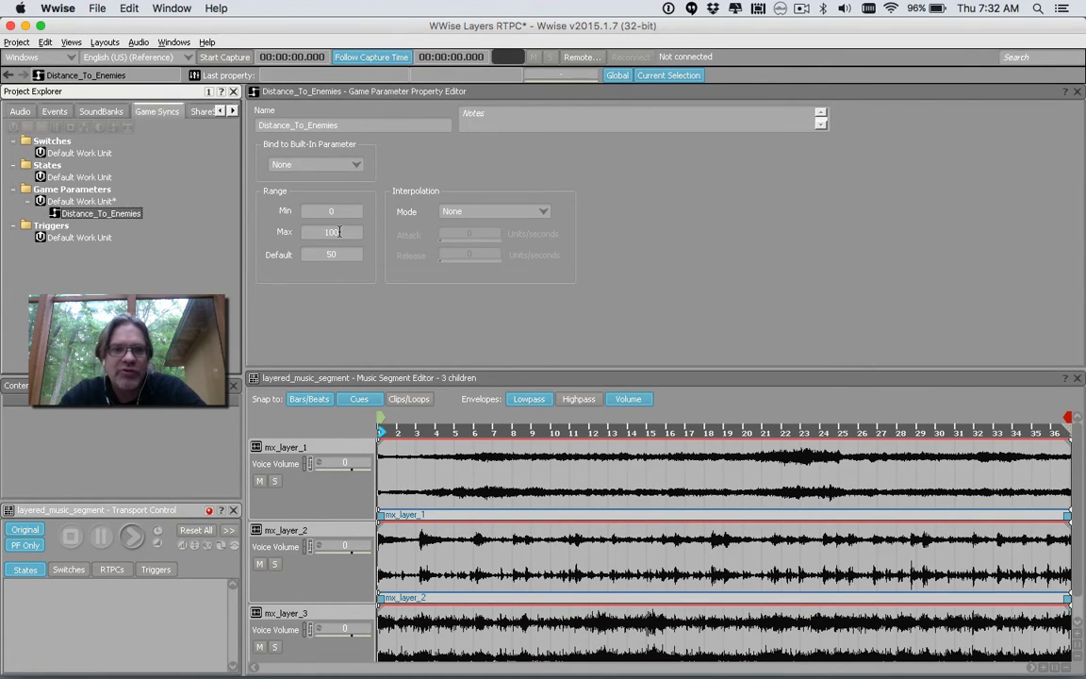
left_click(337, 256)
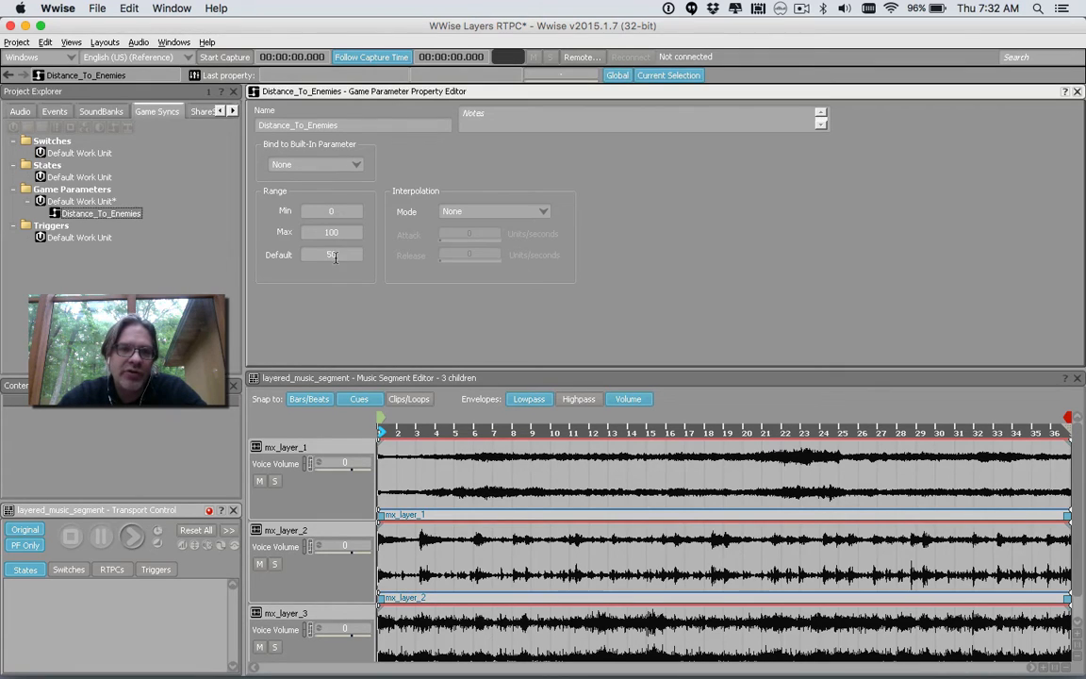
double_click(336, 256)
type("100")
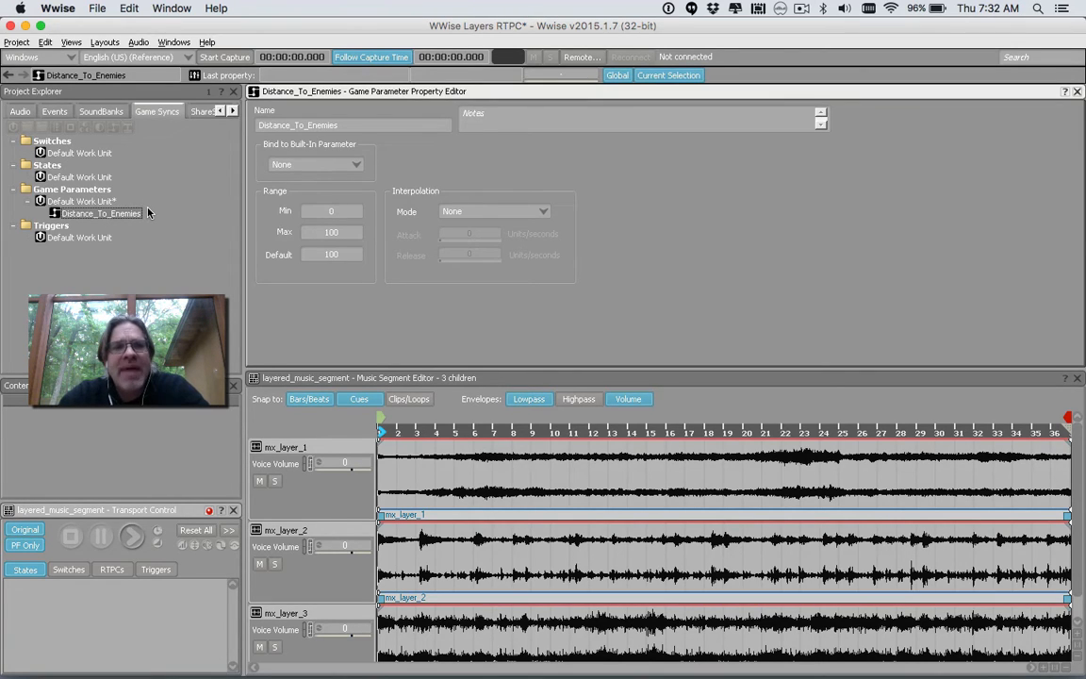
- Add an RTPC to mx_layer_2 that maps Voice Volume to the Distance_To_Enemies game parameter
left_click(280, 535)
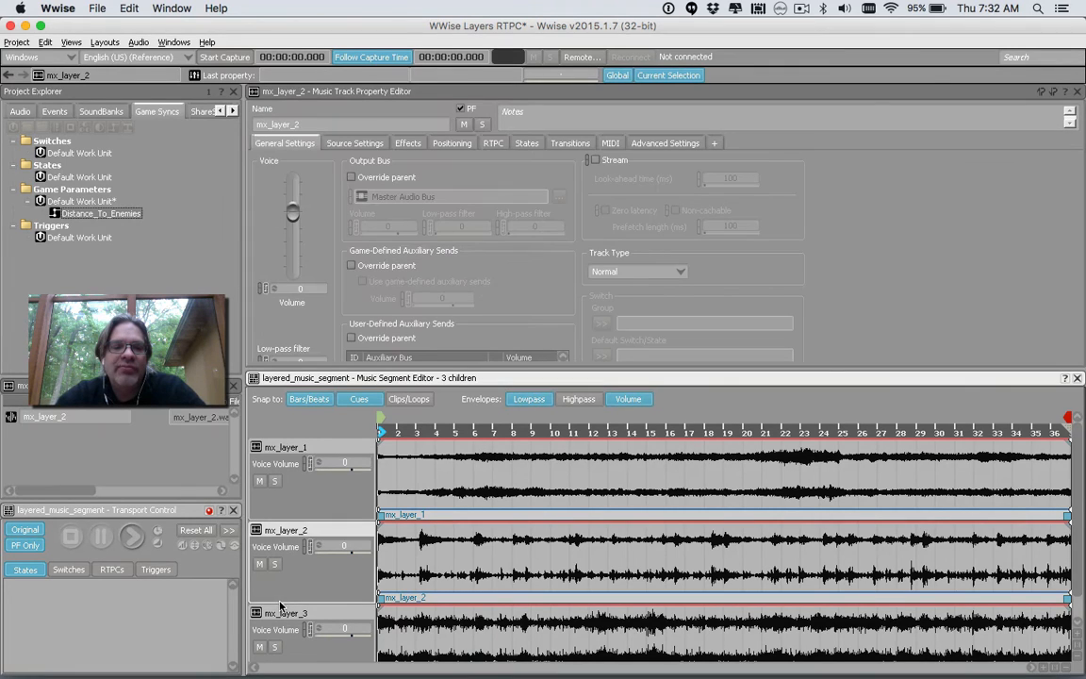
left_click(273, 532)
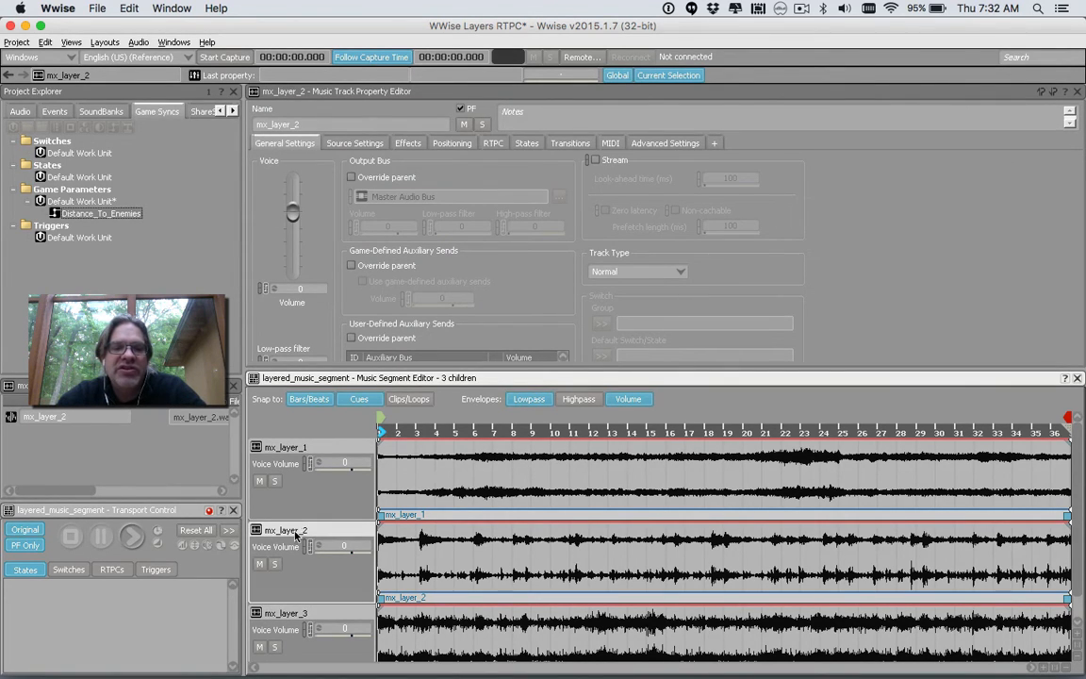
left_click(491, 143)
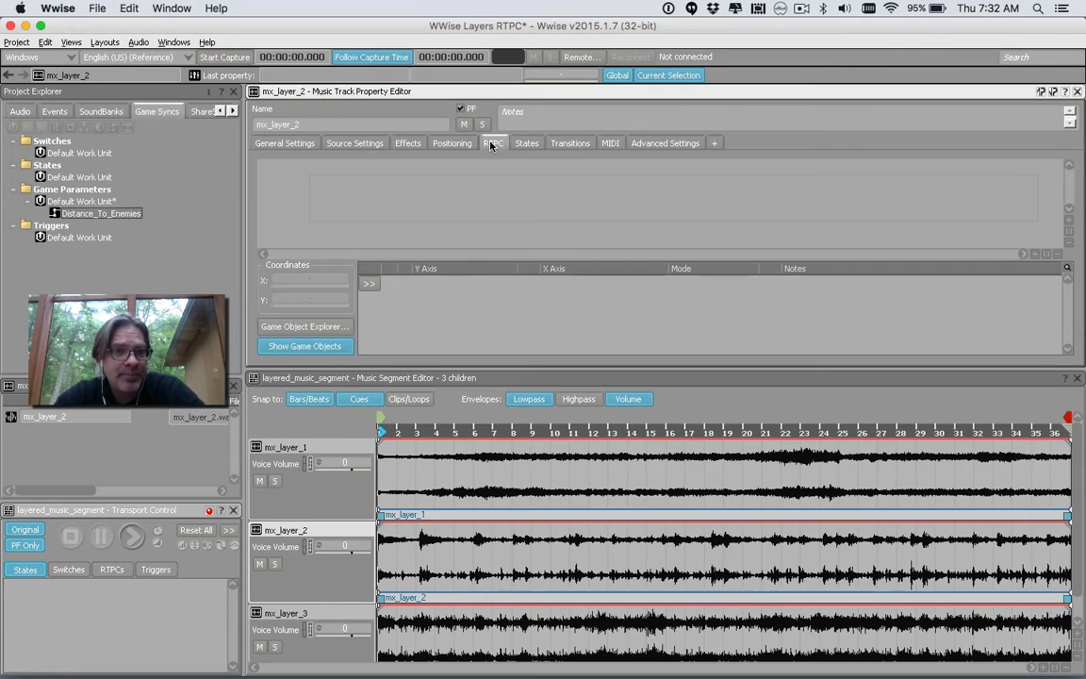
left_click(370, 285)
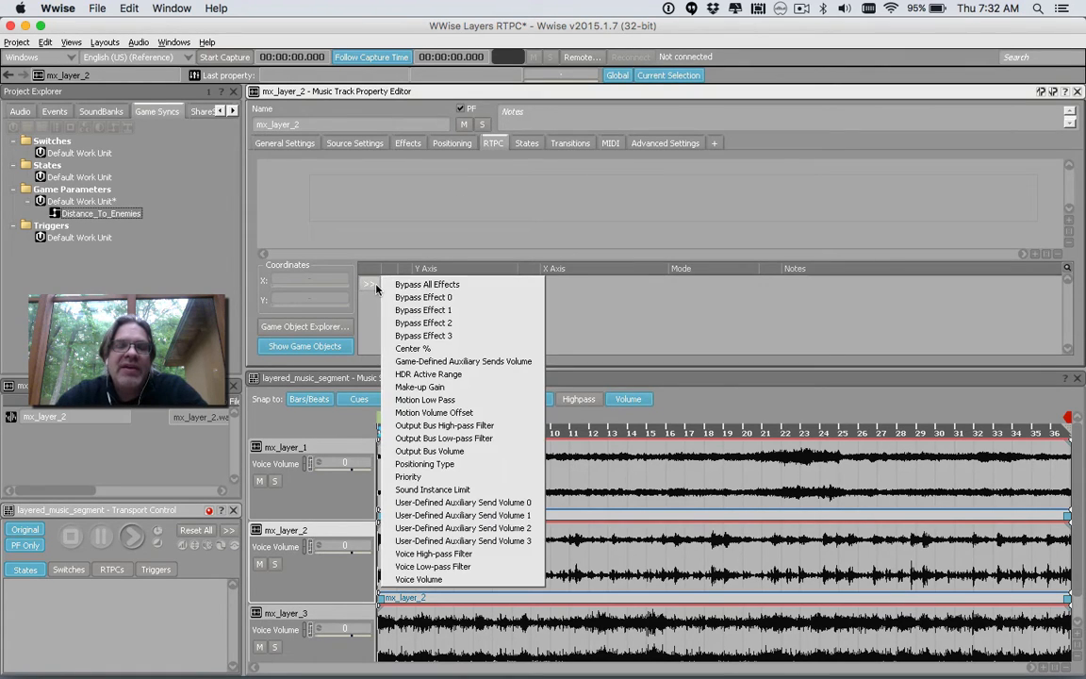
left_click(425, 579)
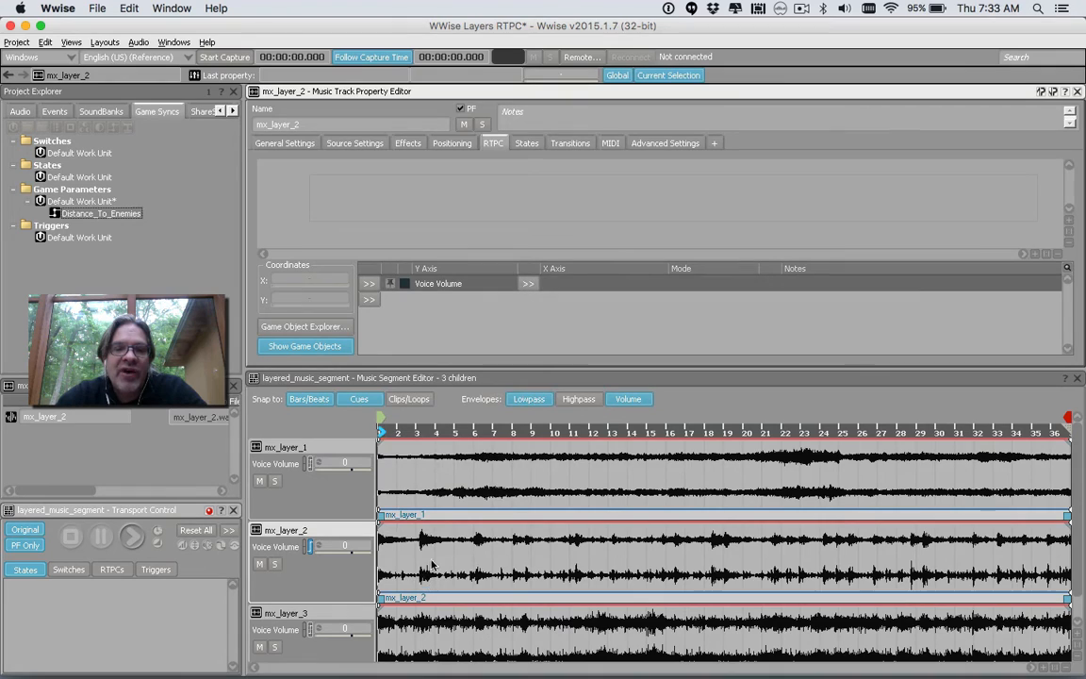
left_click(529, 285)
mouse_move(568, 311)
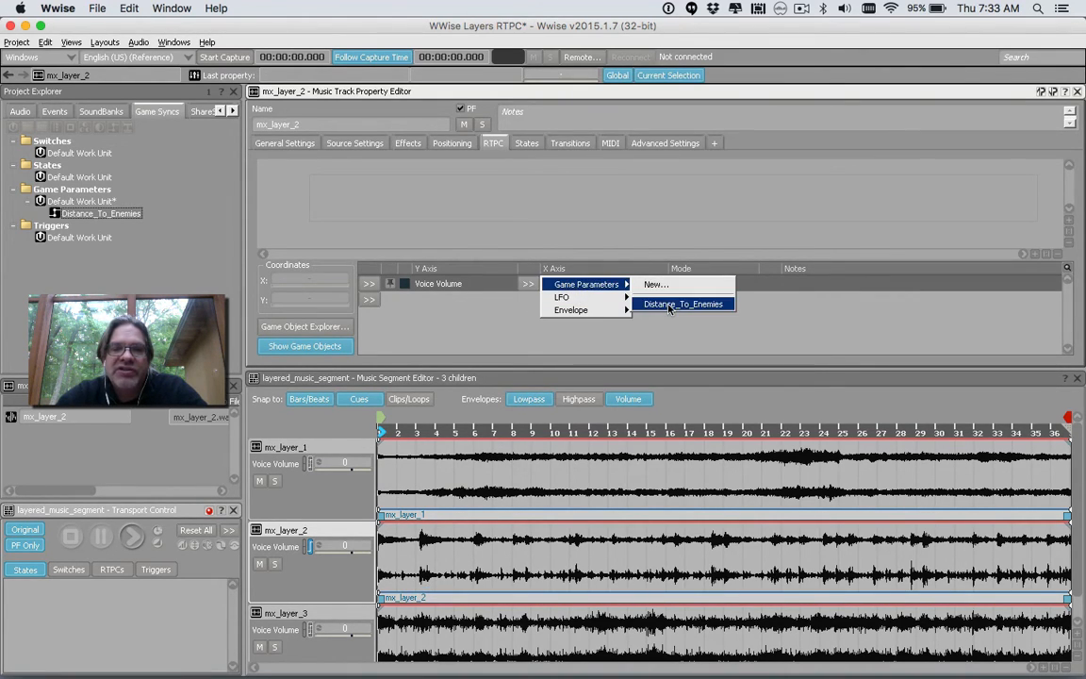
left_click(669, 304)
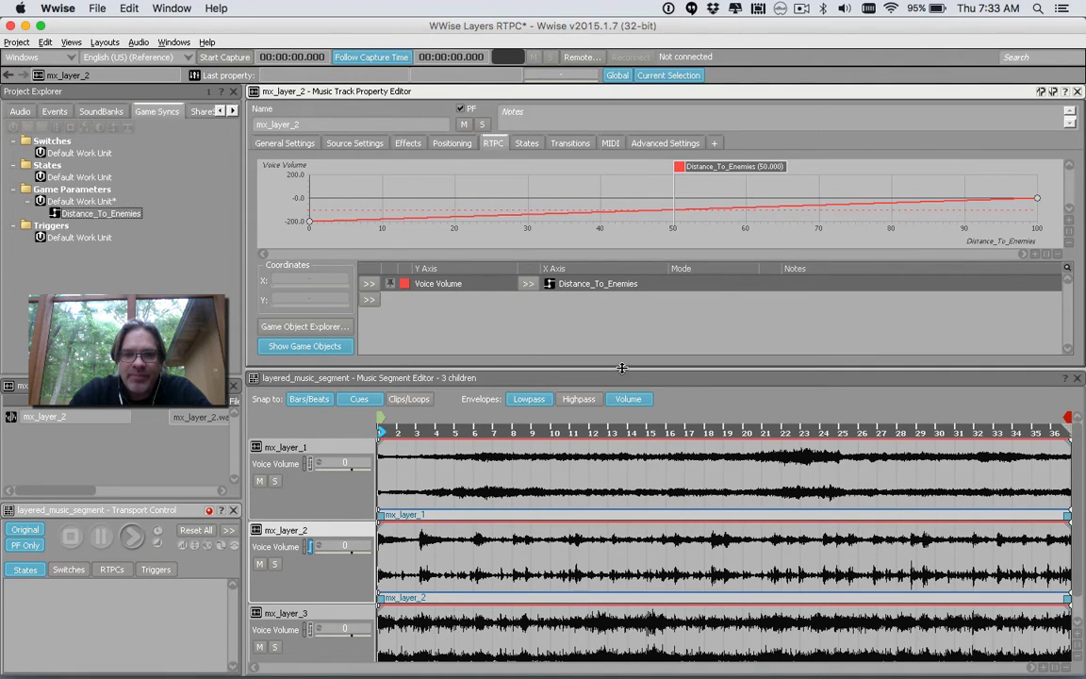
- Reverse mx_layer_2's Voice Volume curve so it falls from about 0 at distance 0 to -200 at distance 100, testing distances along it
left_click_drag(621, 367, 621, 441)
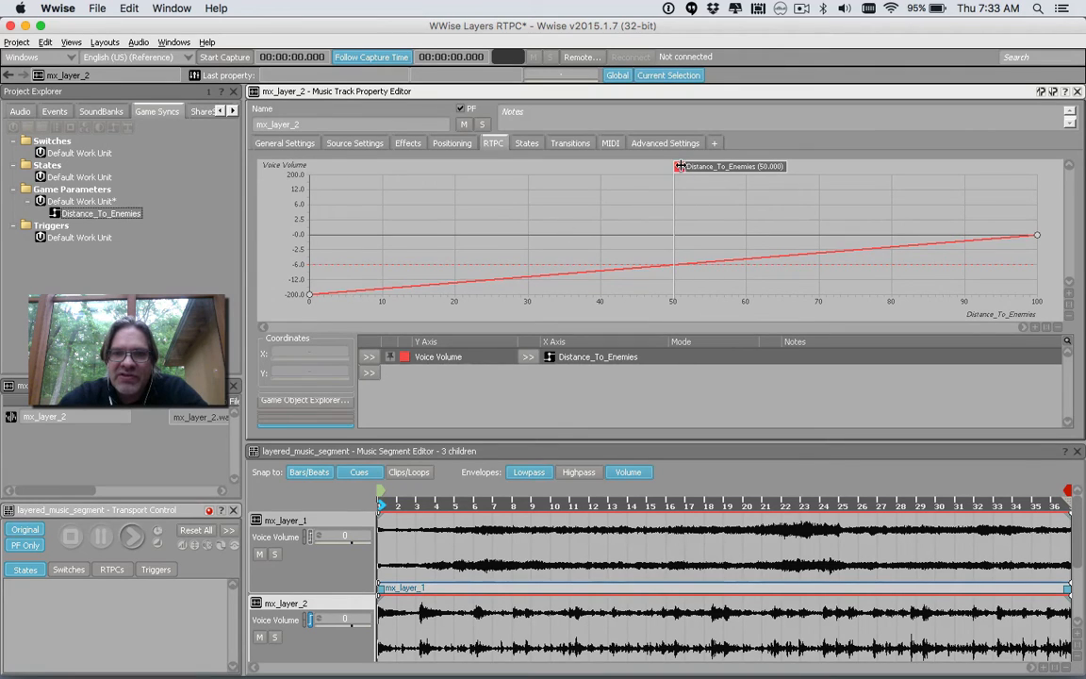
left_click_drag(679, 167, 278, 189)
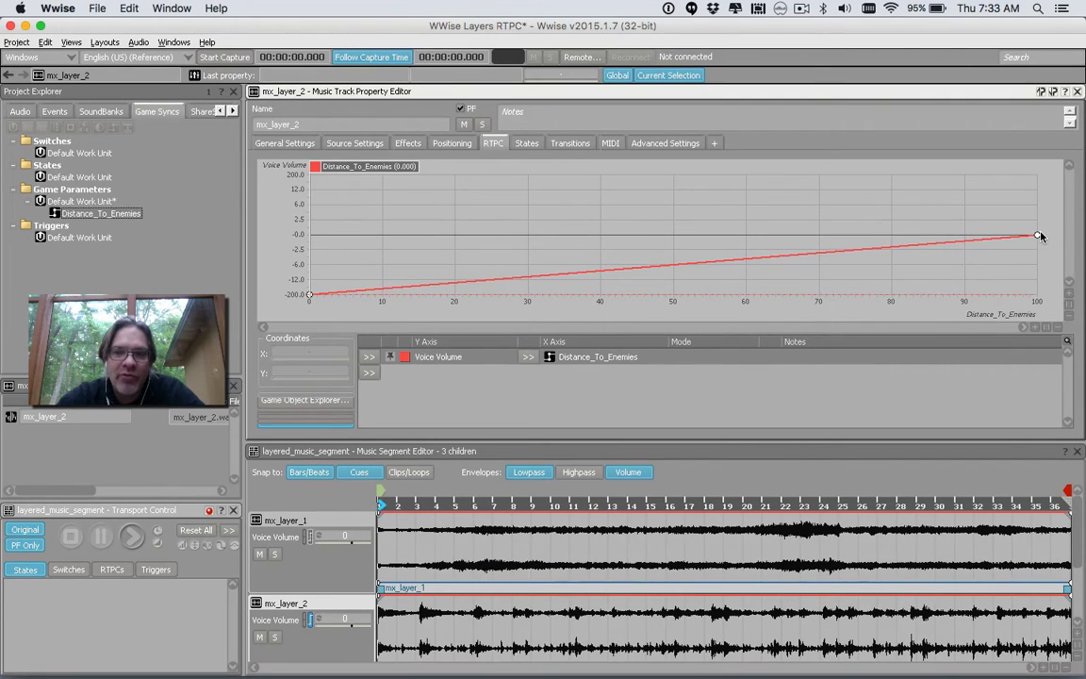
left_click(1038, 236)
left_click_drag(1040, 238, 1045, 321)
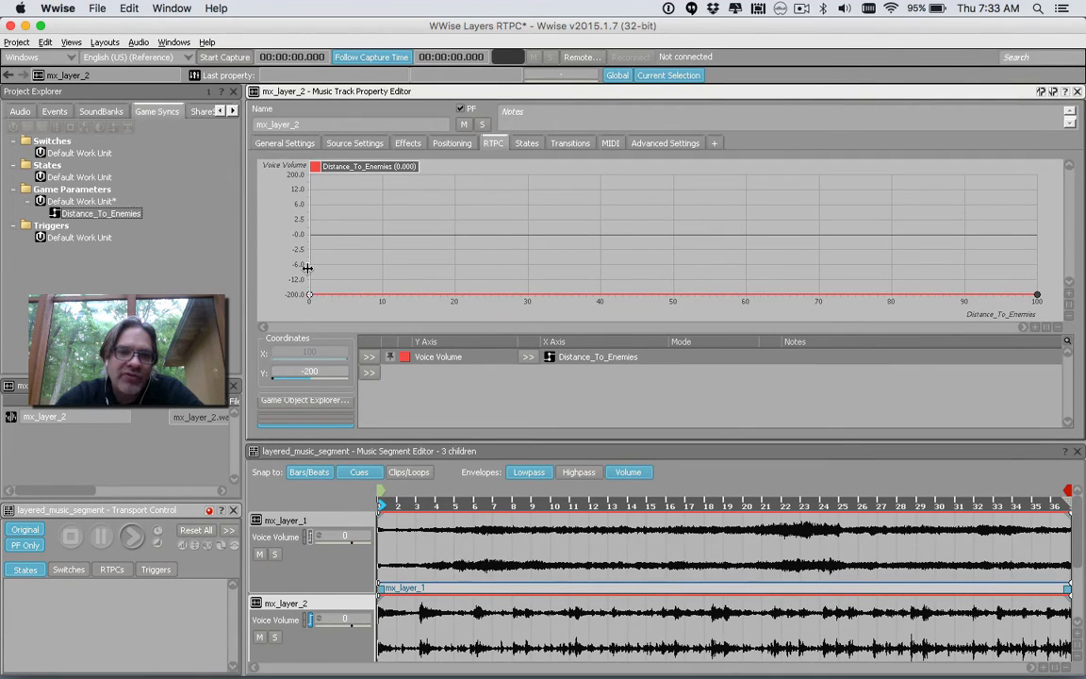
left_click_drag(315, 166, 388, 166)
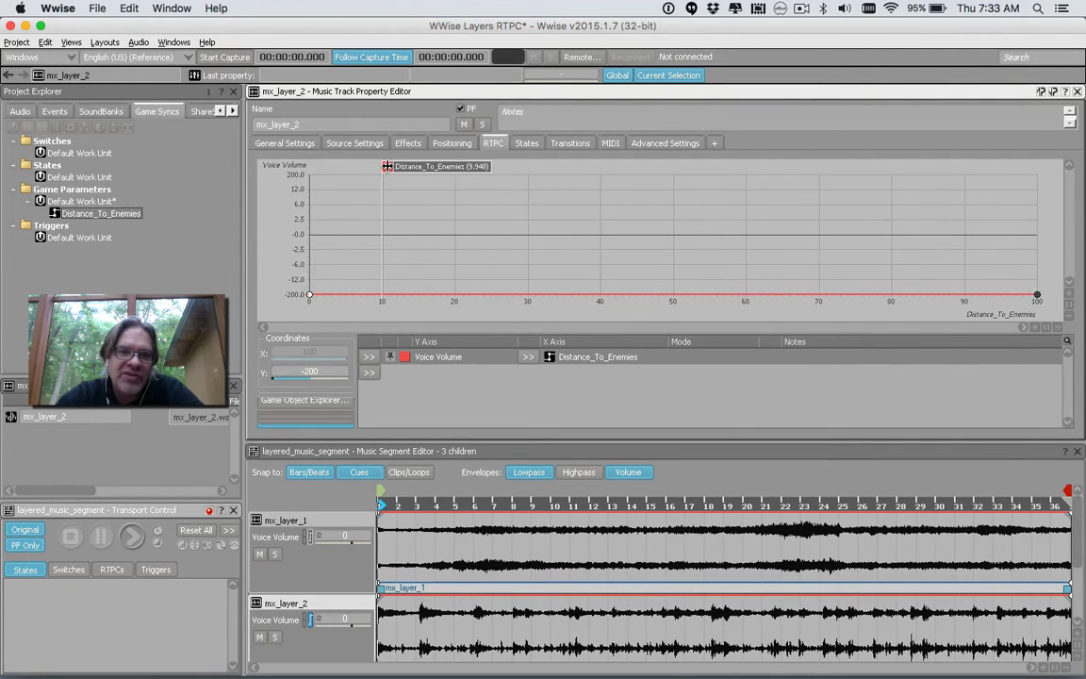
left_click_drag(309, 294, 303, 236)
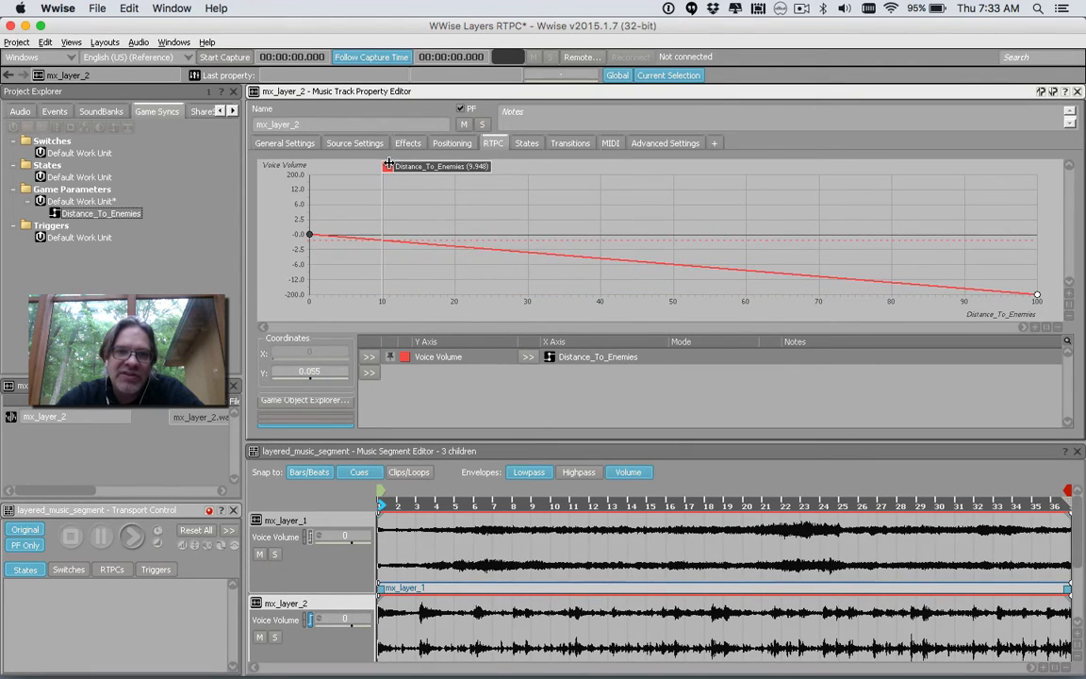
left_click_drag(385, 167, 541, 186)
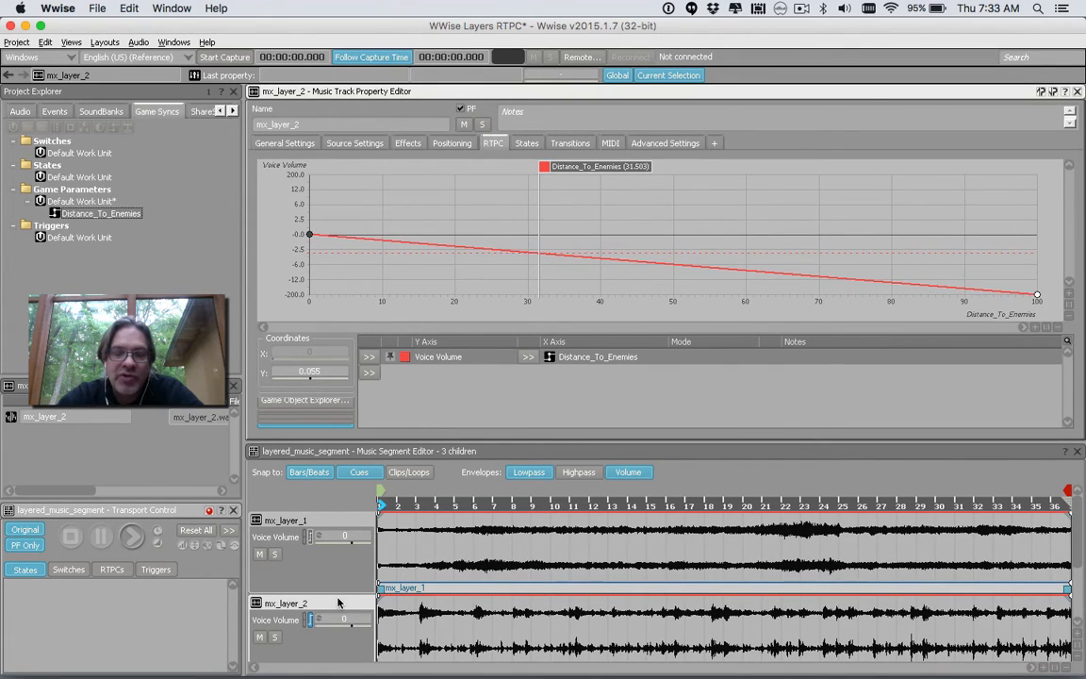
left_click(526, 476)
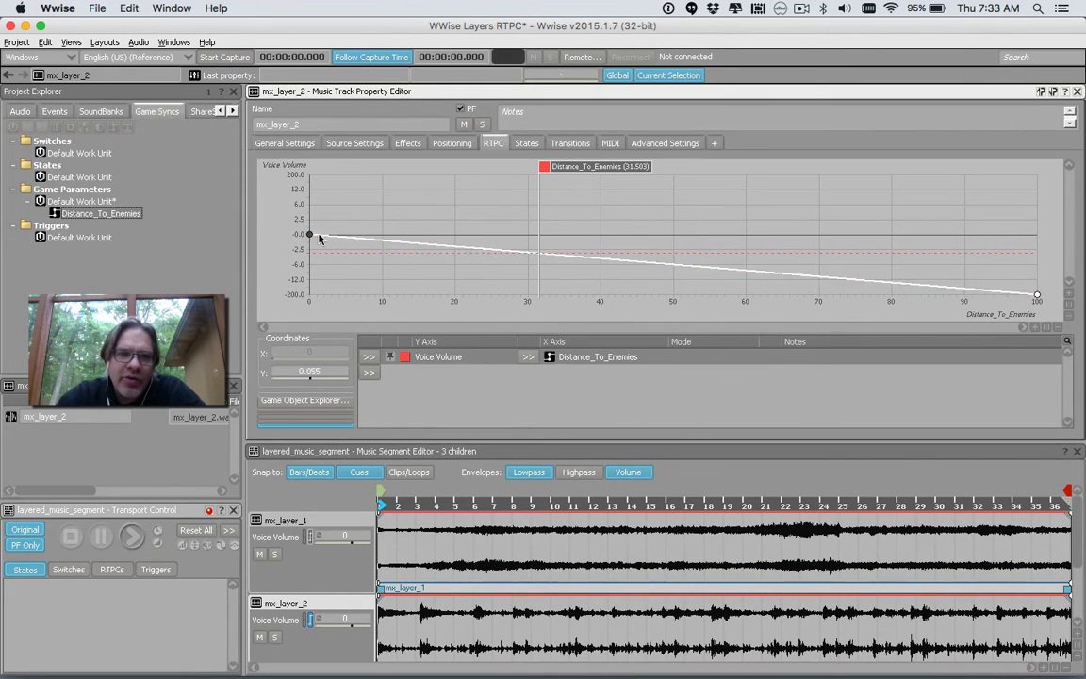
- Add a point to mx_layer_2's volume curve at distance 20 and about 0 volume, level with the curve's start point
left_click_drag(310, 234, 385, 240)
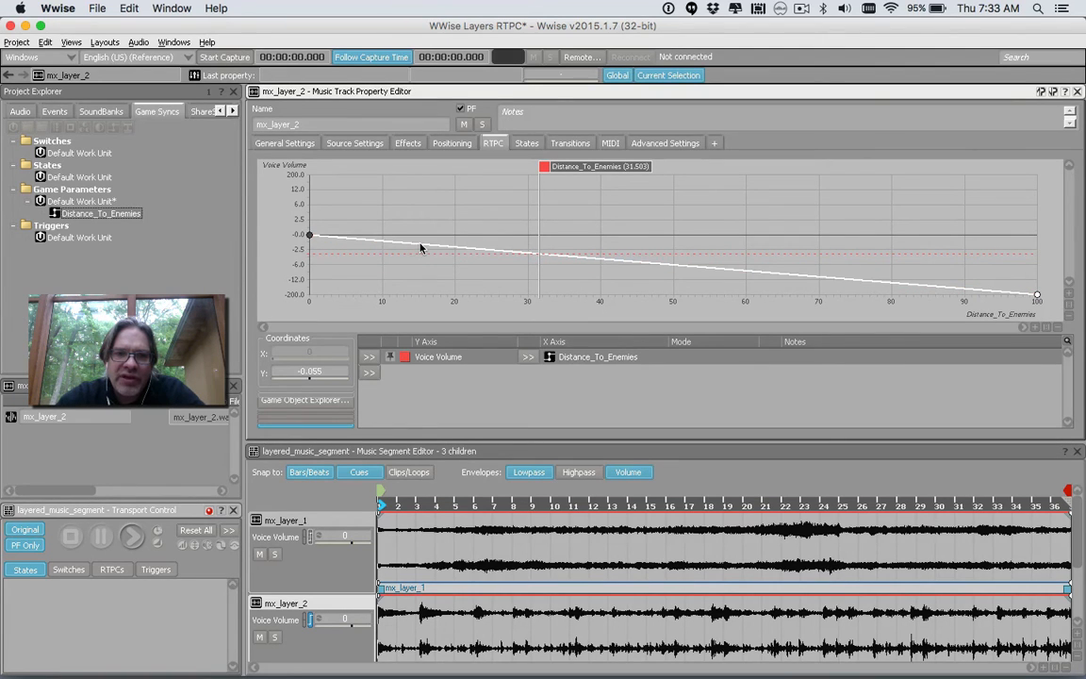
double_click(421, 247)
left_click_drag(421, 247, 453, 235)
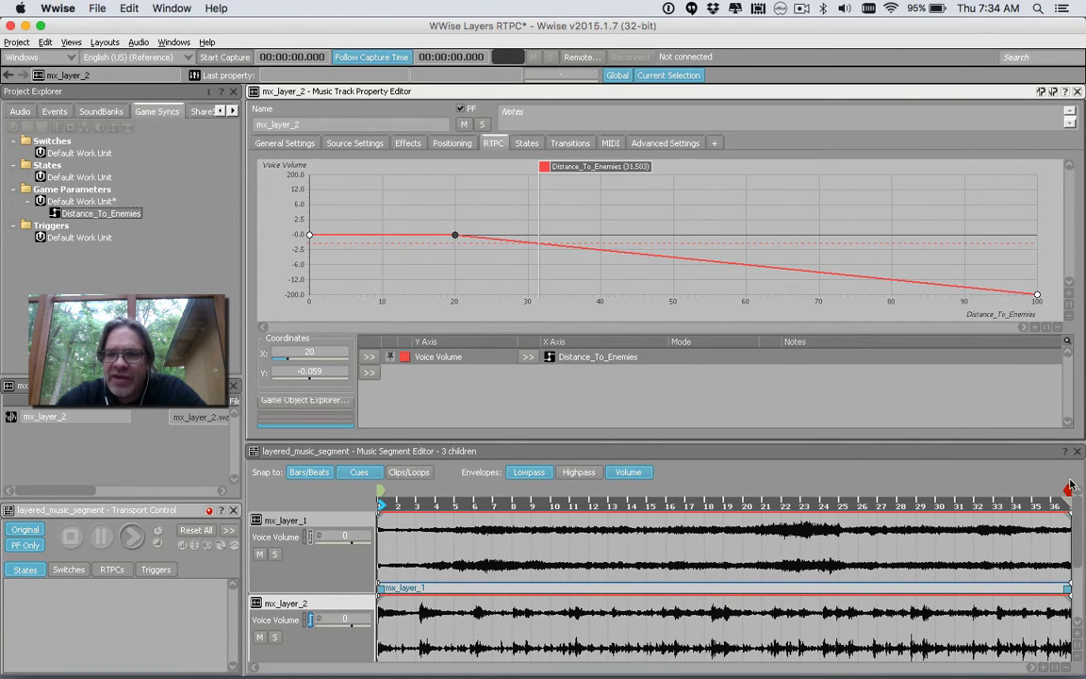
- Add an RTPC to mx_layer_3 that maps Voice Volume to the Distance_To_Enemies game parameter
left_click_drag(980, 437, 981, 402)
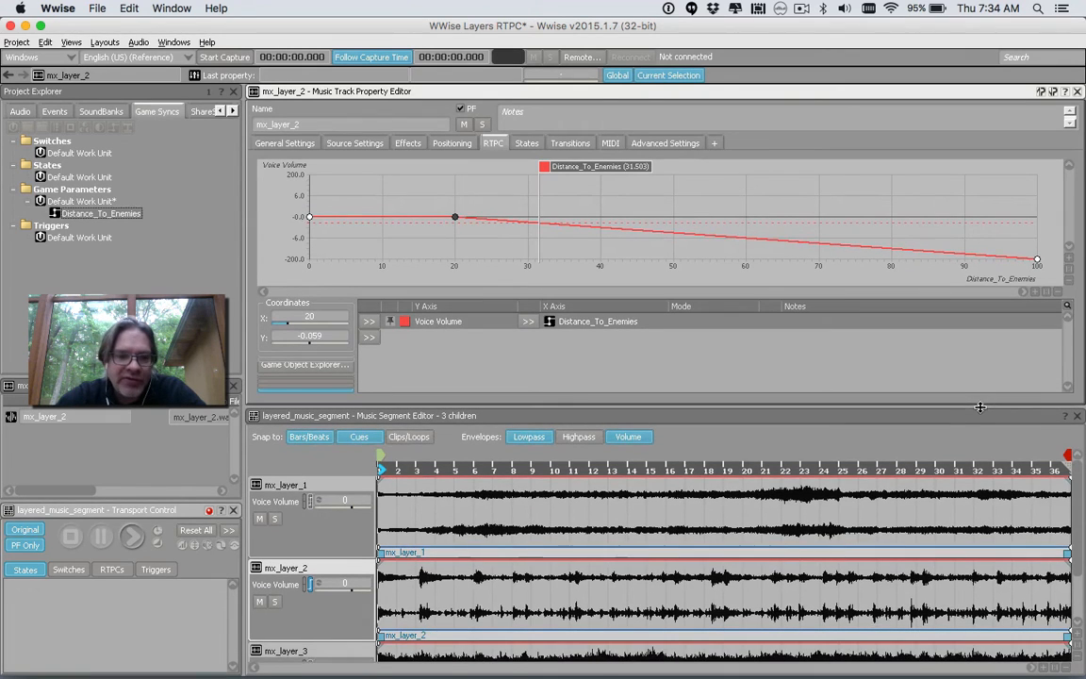
left_click(313, 651)
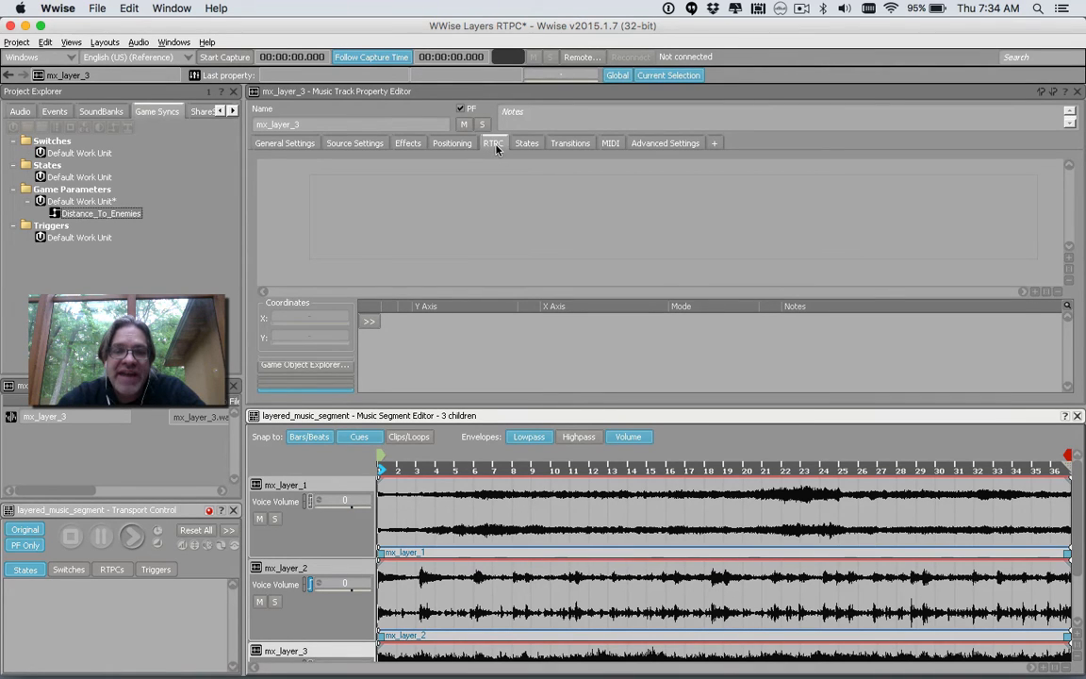
left_click(369, 321)
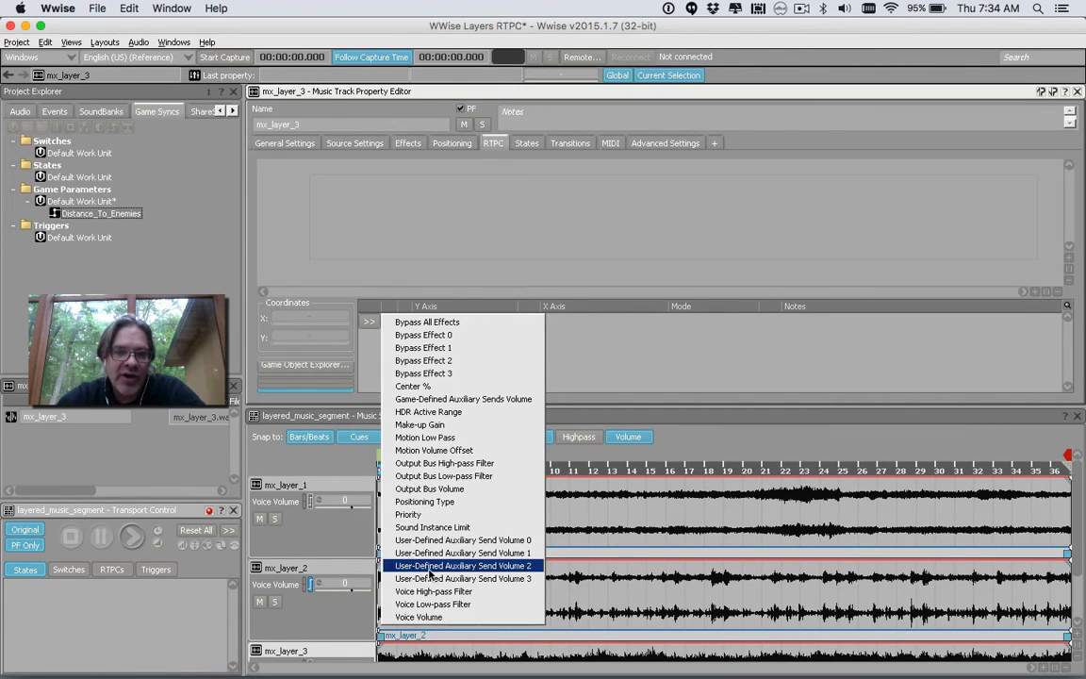
left_click(422, 617)
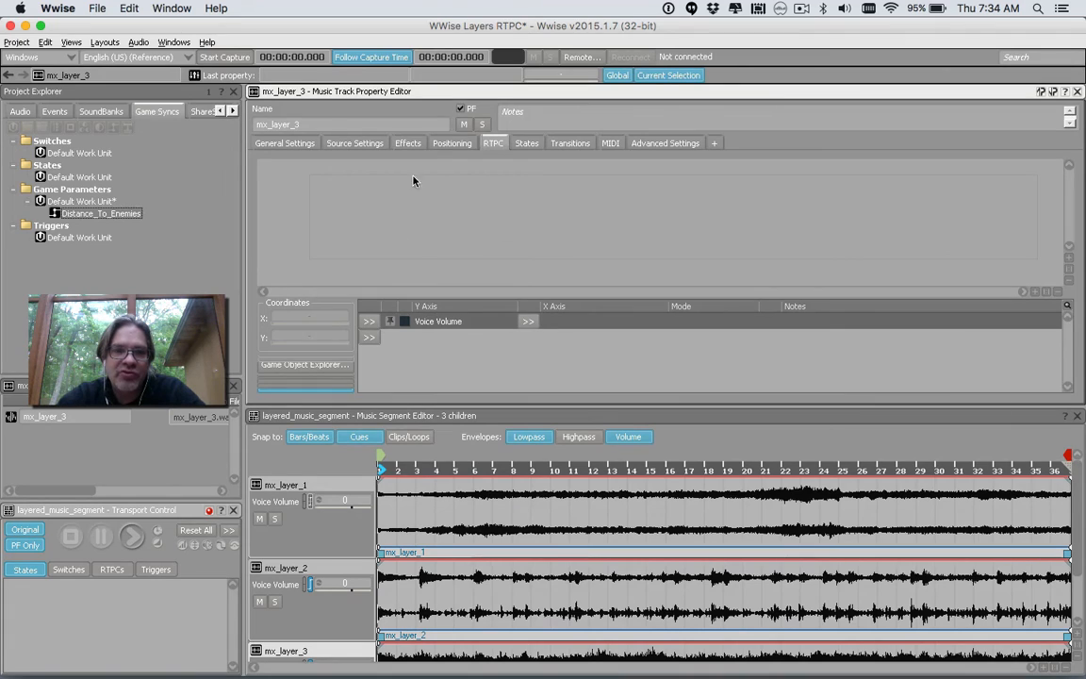
left_click(528, 321)
mouse_move(588, 327)
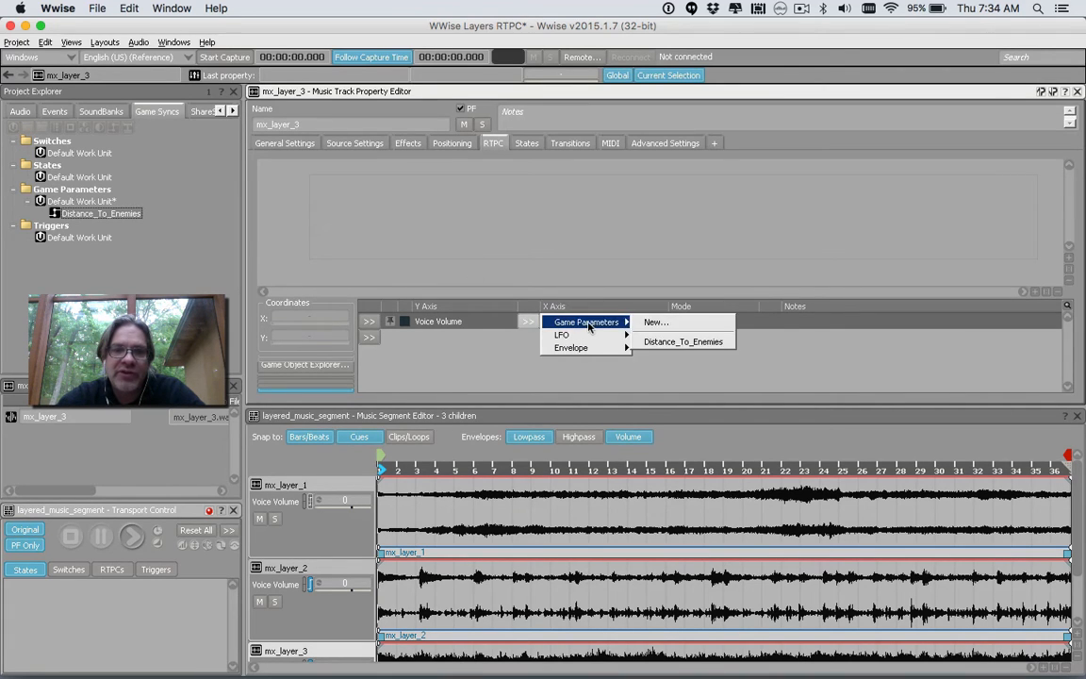
left_click(660, 341)
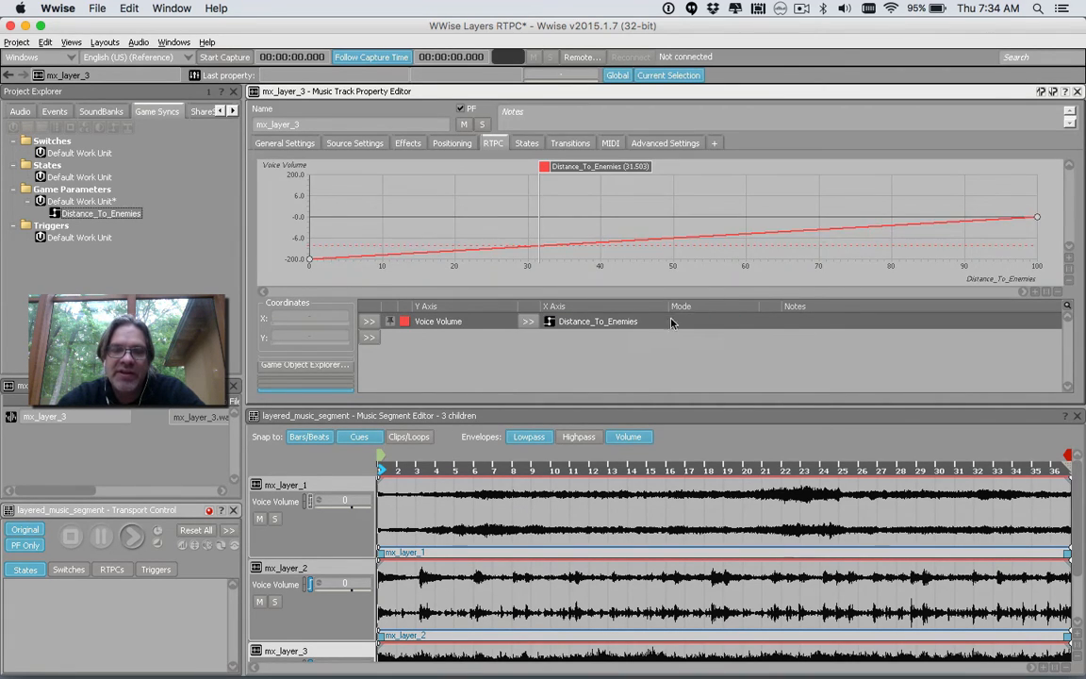
- Reverse mx_layer_3's Voice Volume curve so it falls from about 0 at distance 0 to -200 at distance 100
left_click_drag(1038, 217, 1041, 281)
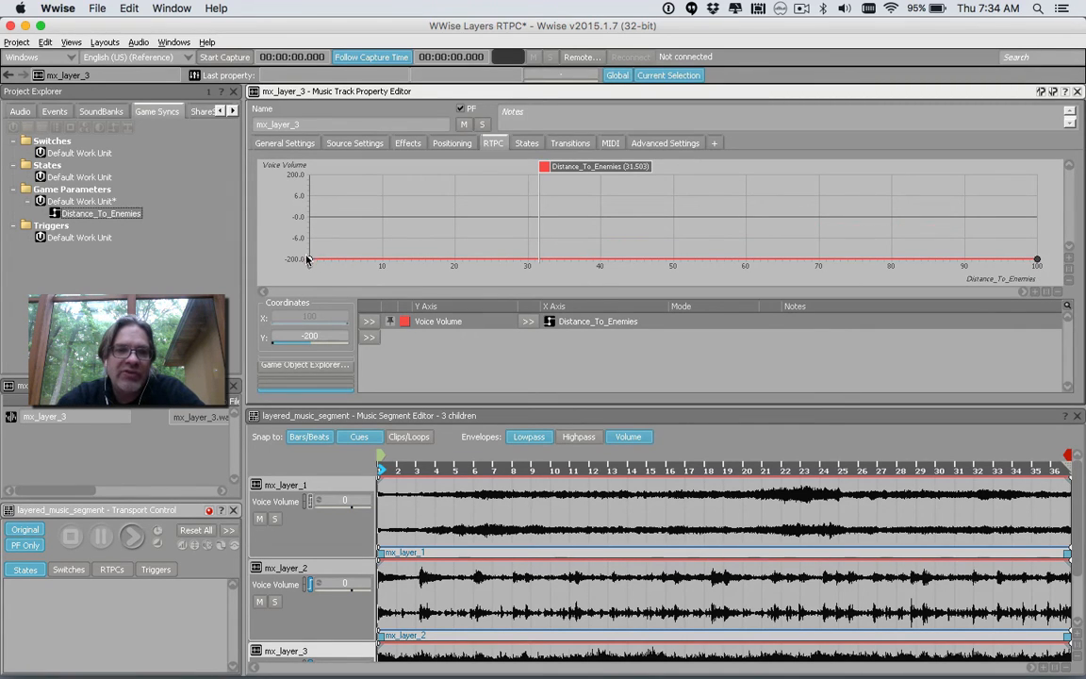
left_click_drag(310, 260, 306, 219)
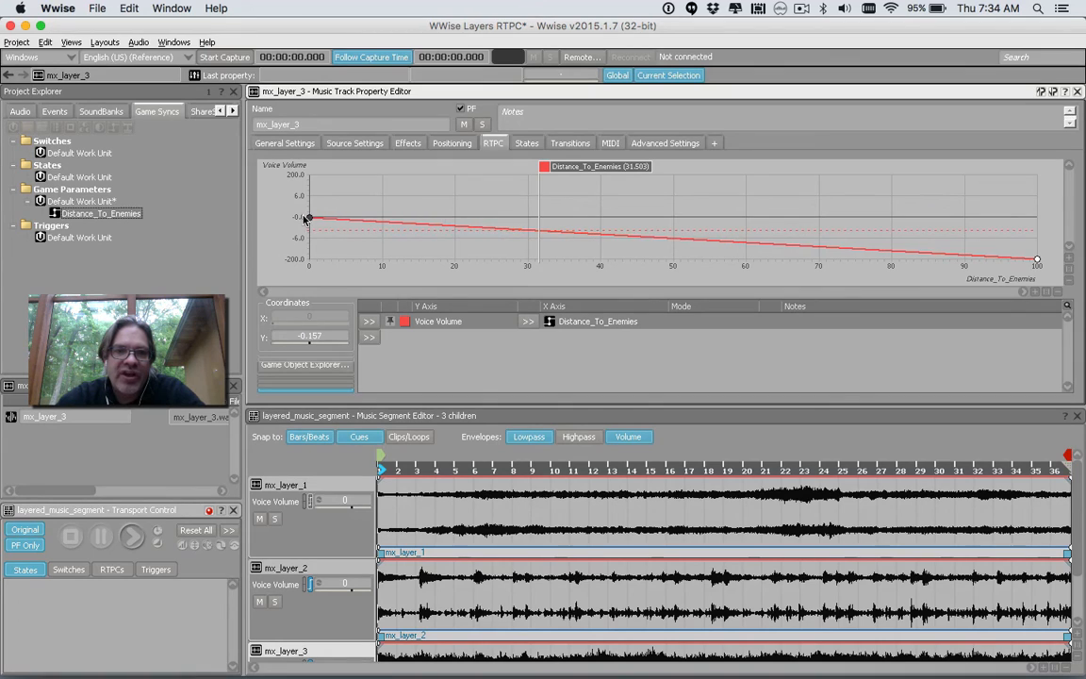
- Shape mx_layer_3's volume curve with points at about distance 6.5 and 0 volume, and about distance 30 and -200 volume
double_click(381, 223)
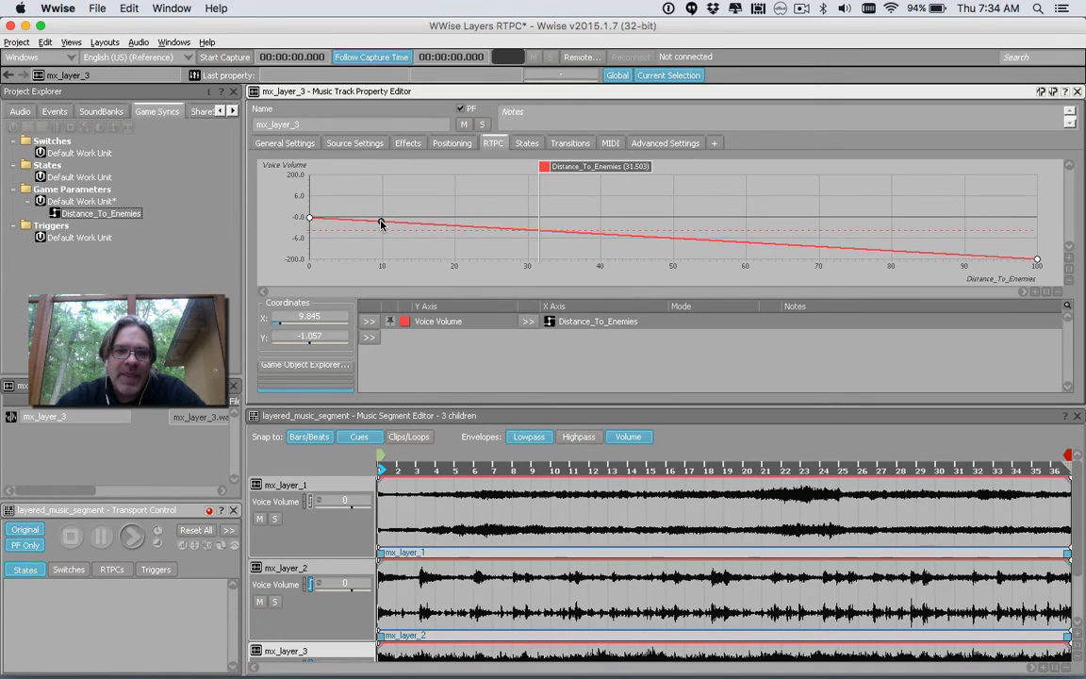
left_click_drag(381, 224, 356, 220)
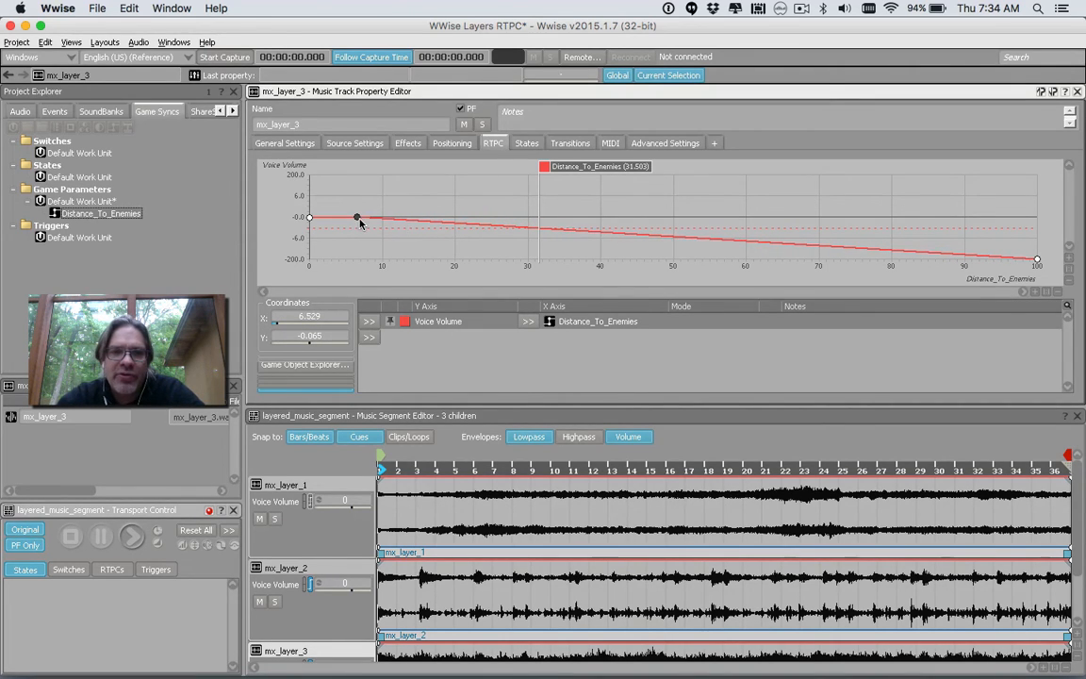
double_click(625, 234)
left_click_drag(626, 237, 529, 292)
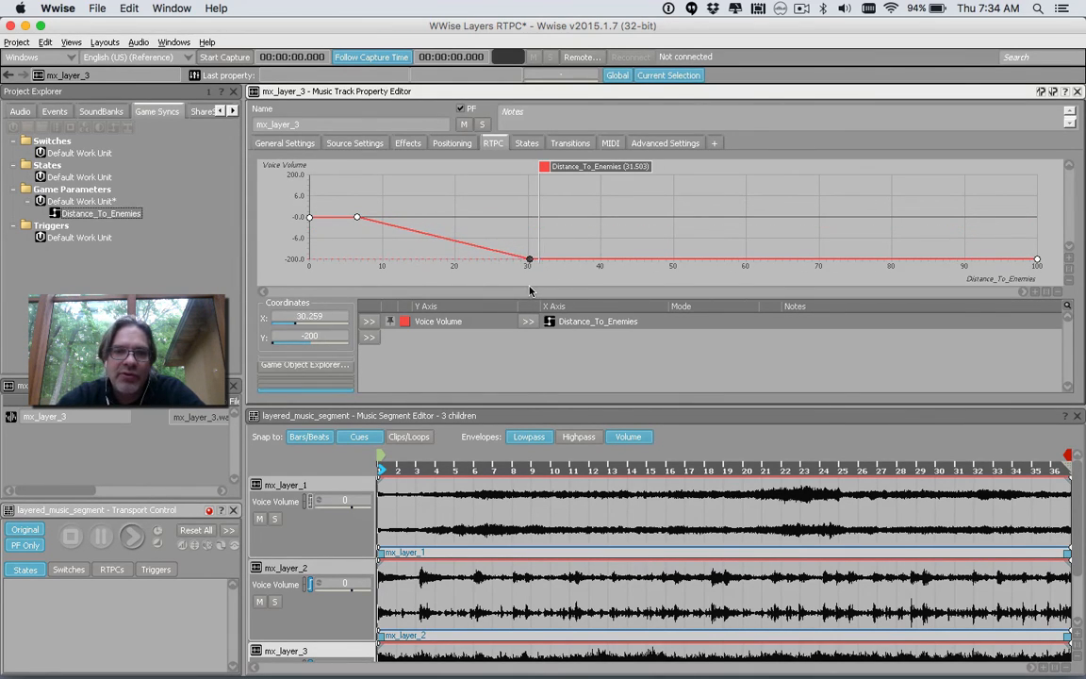
- Compare the volume curves of mx_layer_2 and mx_layer_3, and set the playback value of Distance_To_Enemies to 100 with mx_layer_2 shown
left_click(316, 571)
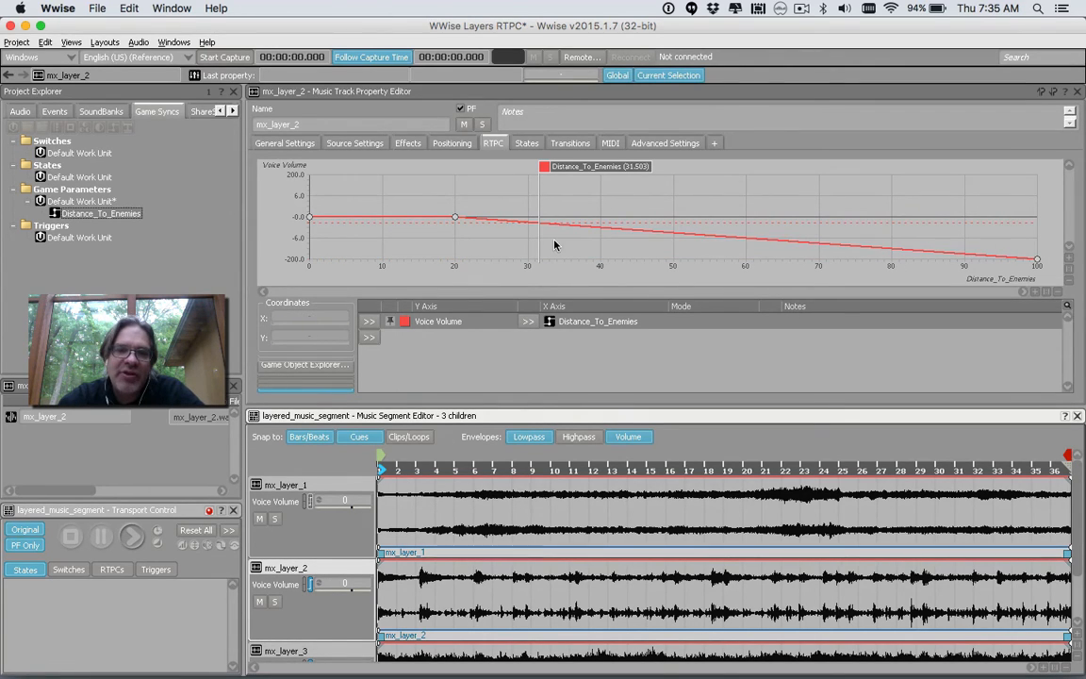
left_click(300, 650)
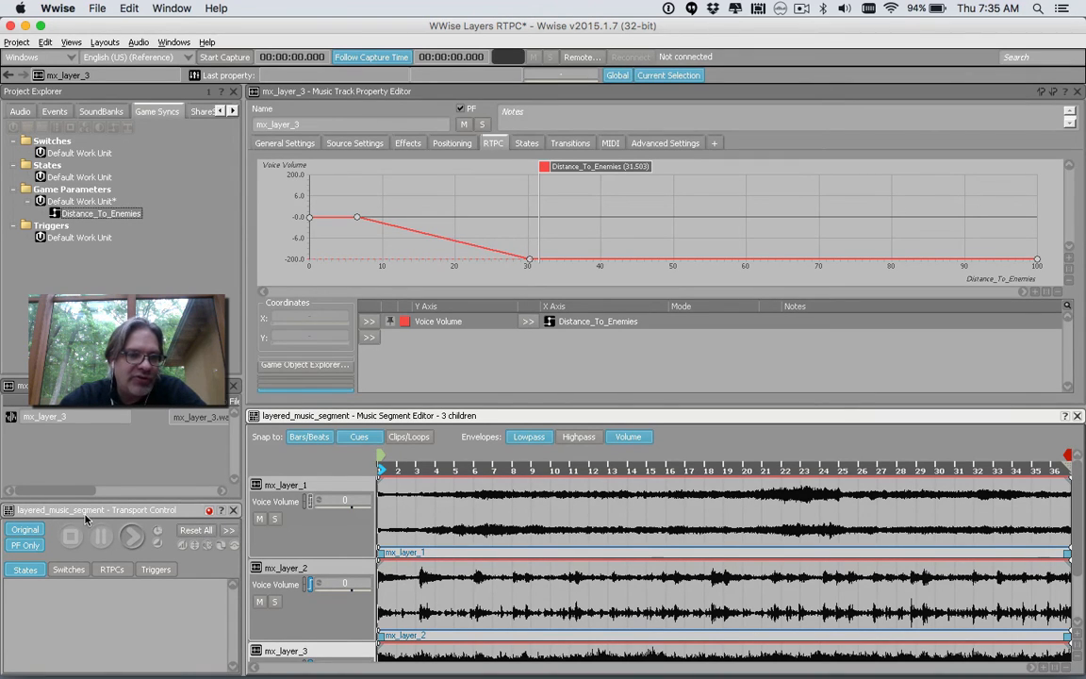
left_click(111, 570)
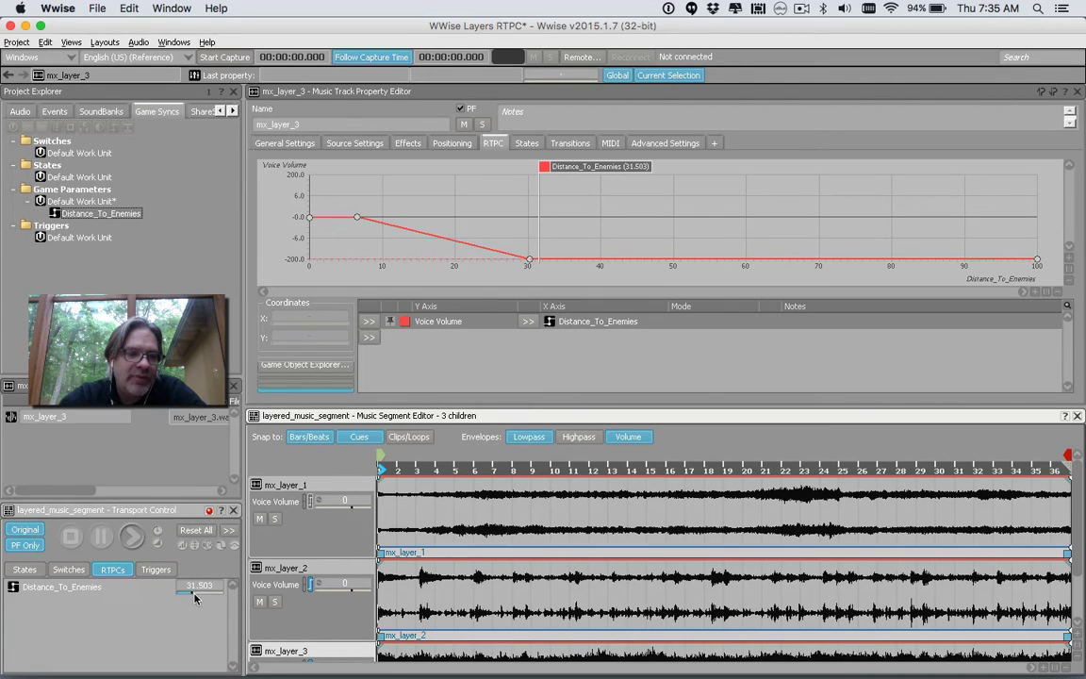
mouse_move(195, 596)
left_mouse_down()
mouse_move(128, 601)
mouse_move(218, 594)
left_mouse_up()
left_click(253, 580)
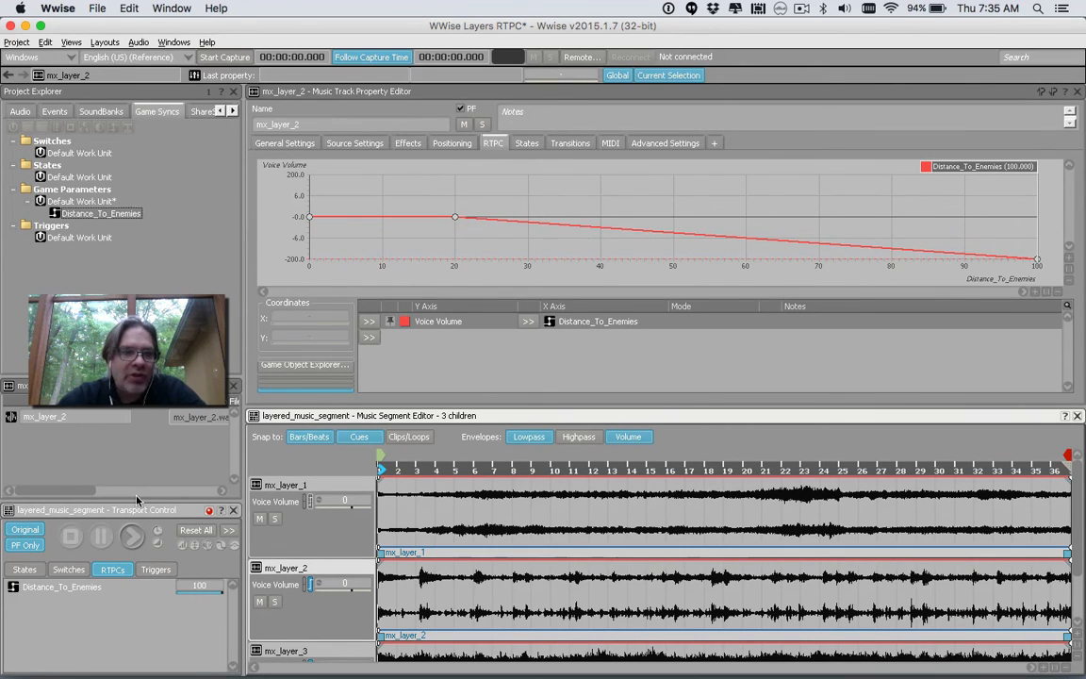
- Play layered_music_segment while lowering Distance_To_Enemies through 32 and 14 to 9 to audition the layers, and stop playback
left_click(137, 537)
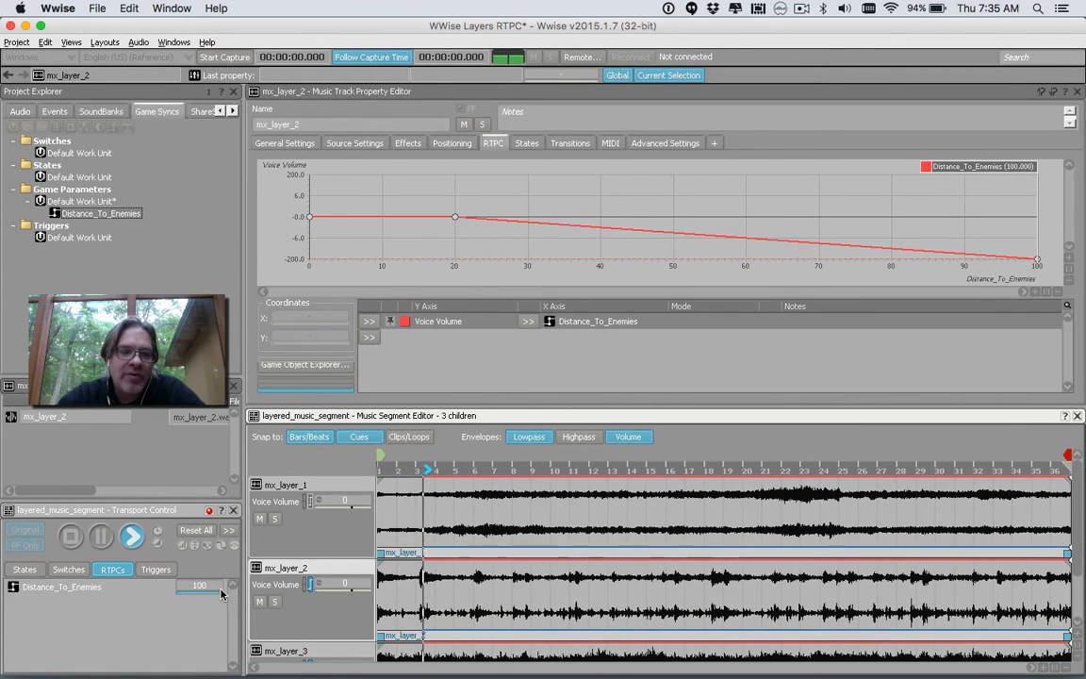
left_click_drag(221, 592, 173, 602)
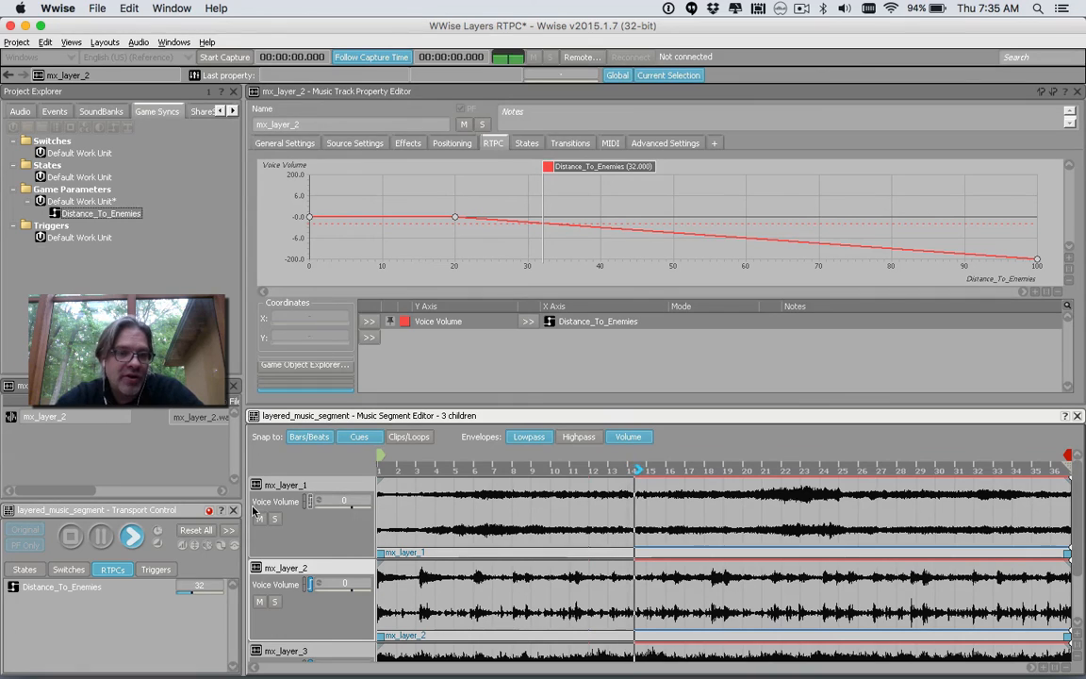
left_click_drag(173, 602, 148, 603)
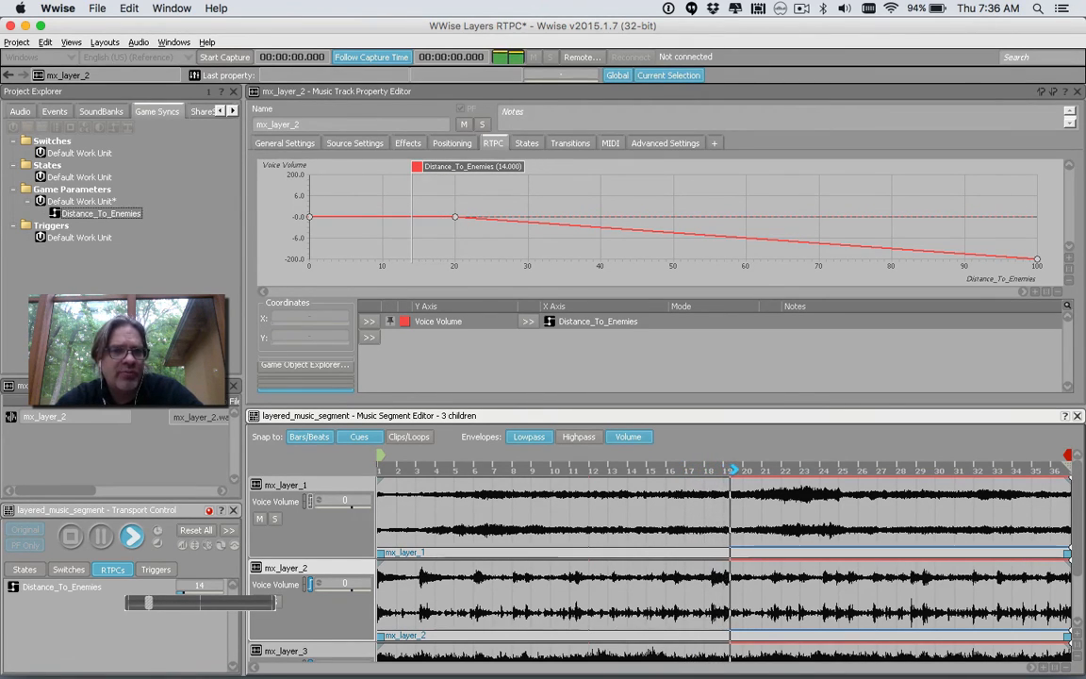
left_click_drag(148, 602, 141, 602)
left_click(60, 539)
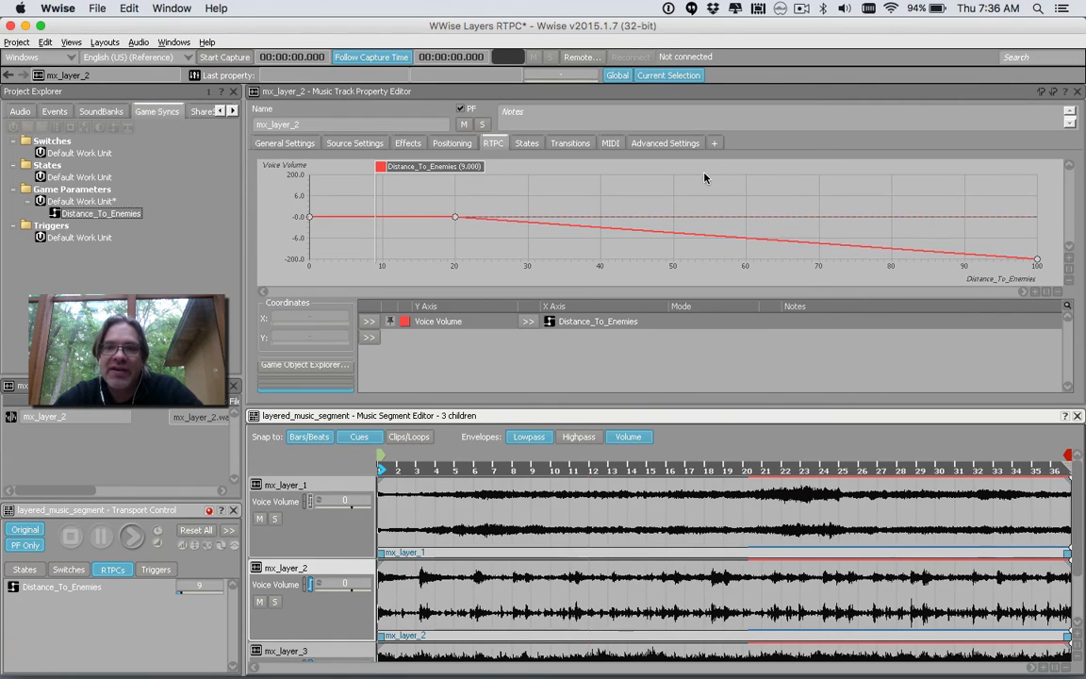
- Move the Distance_To_Enemies cursor on mx_layer_2's volume curve to about 12.4
left_click(747, 175)
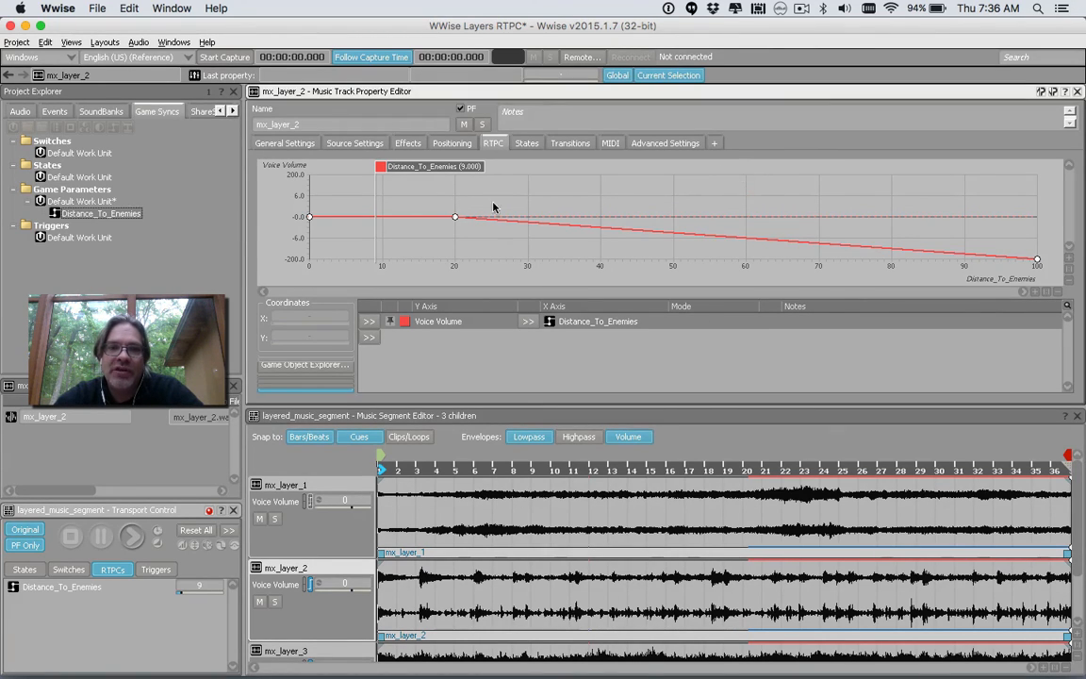
left_click_drag(381, 166, 406, 207)
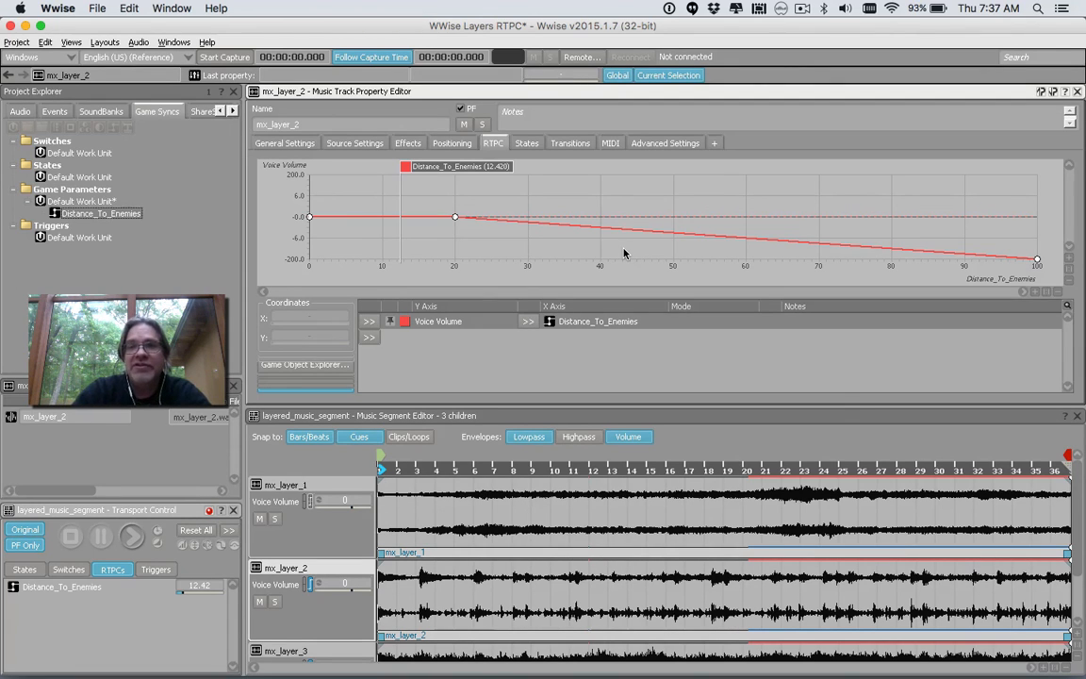
left_click(802, 8)
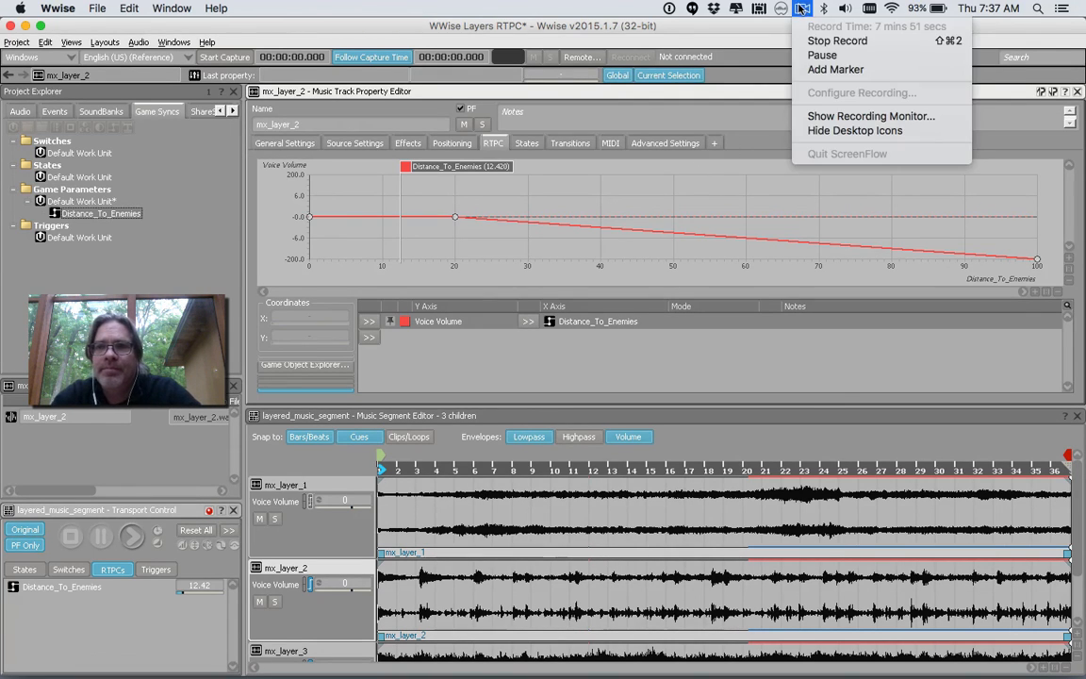